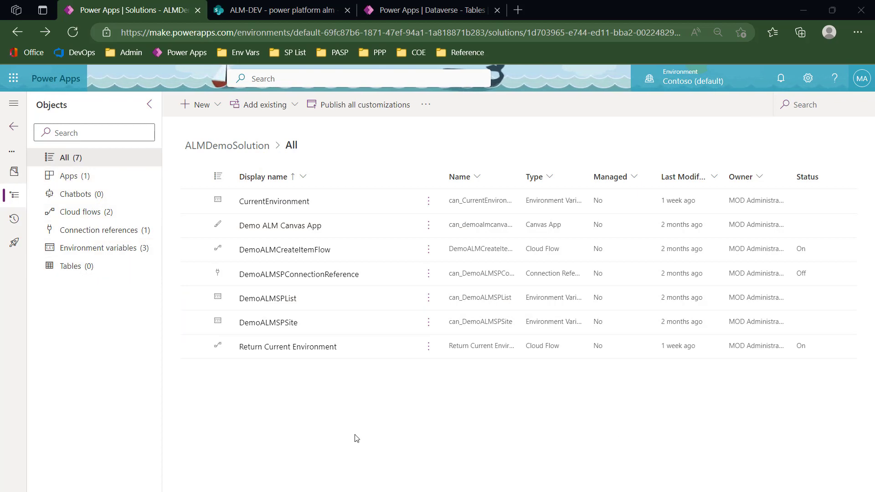
Step: Review the available DEV, QA and PROD environments in the environment list, keeping the current environment
click(696, 87)
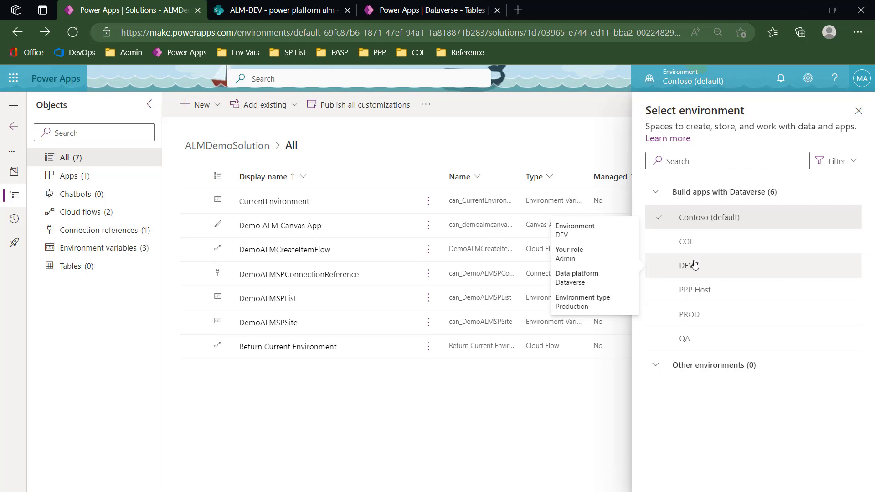
mouse_move(708, 268)
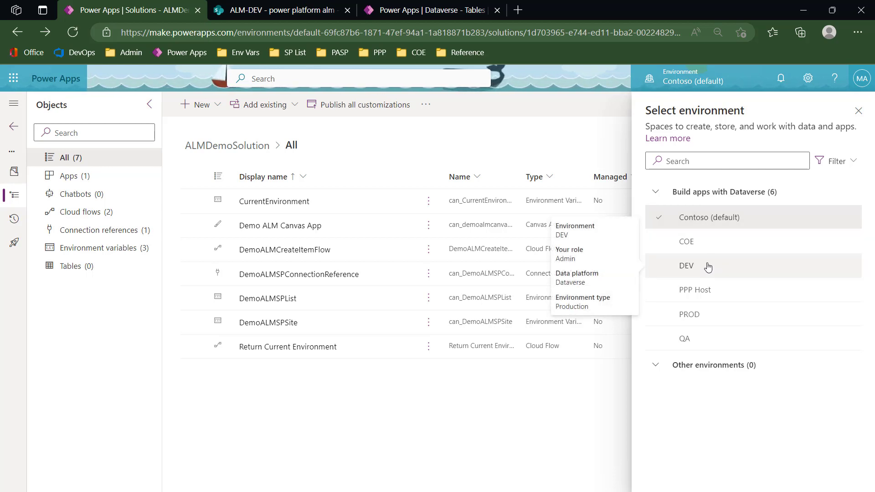
mouse_move(705, 348)
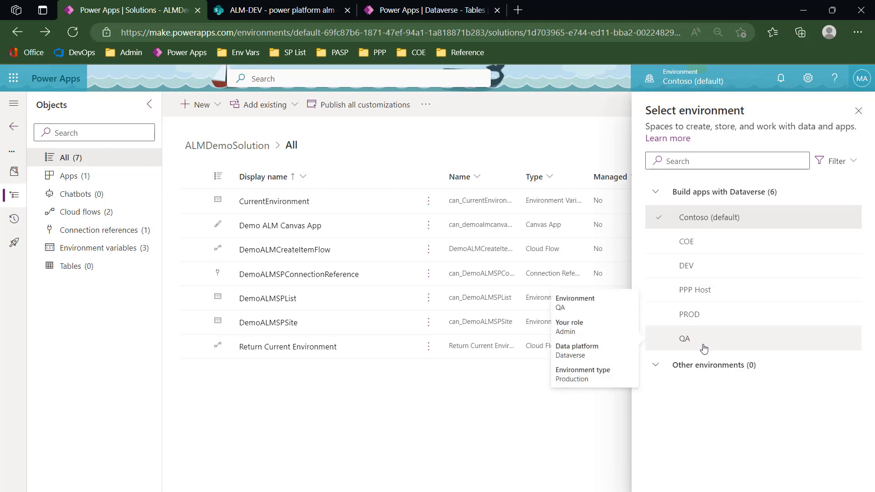
mouse_move(719, 317)
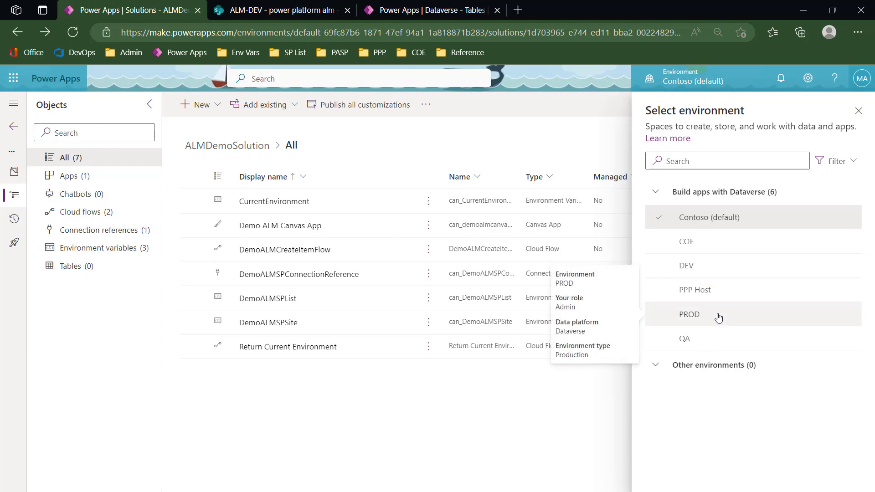
click(859, 111)
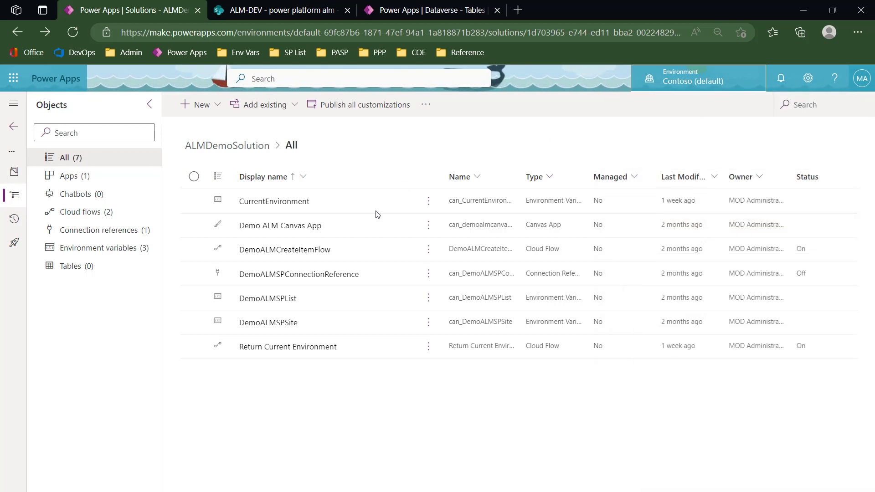
Step: Open Demo ALM Canvas App for editing, and check the power platform alm list on the ALM-DEV SharePoint site while it loads
click(291, 226)
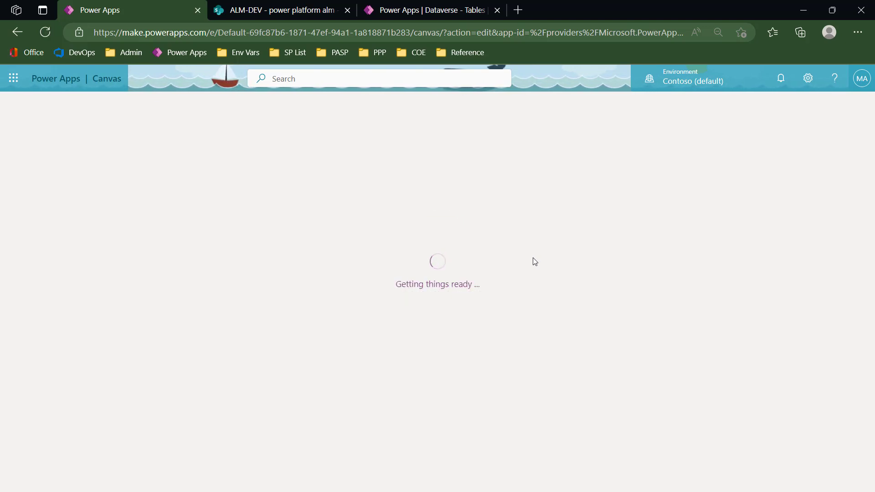
click(278, 10)
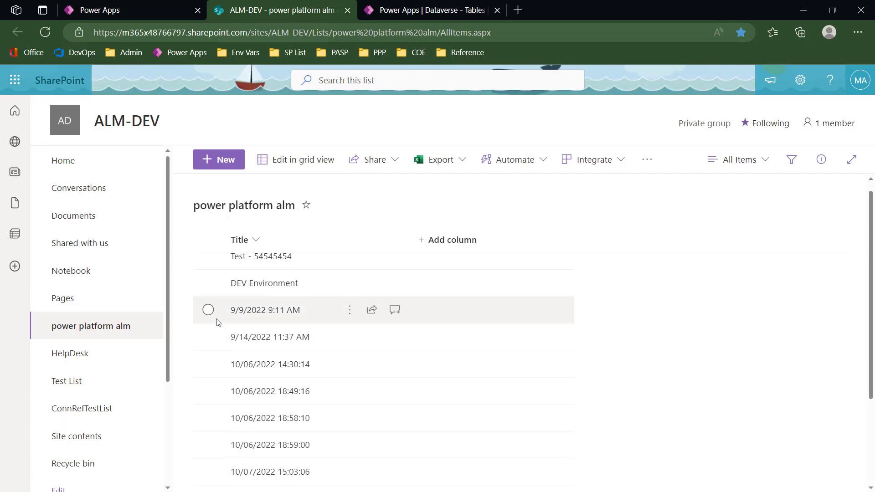
scroll(215, 322, down, 3)
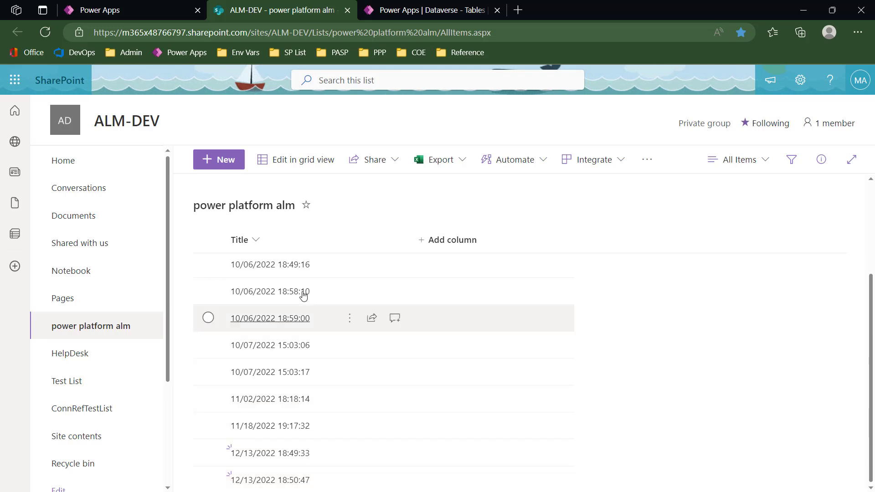
scroll(401, 336, up, 3)
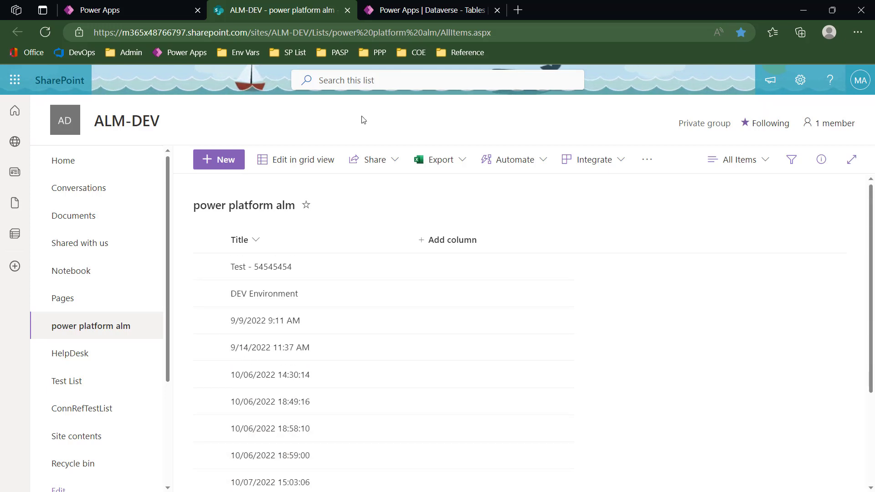
click(123, 11)
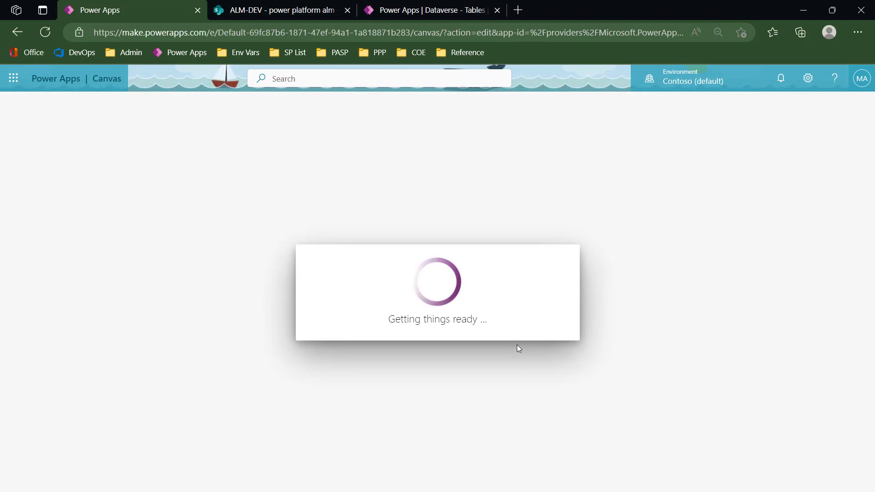
click(292, 10)
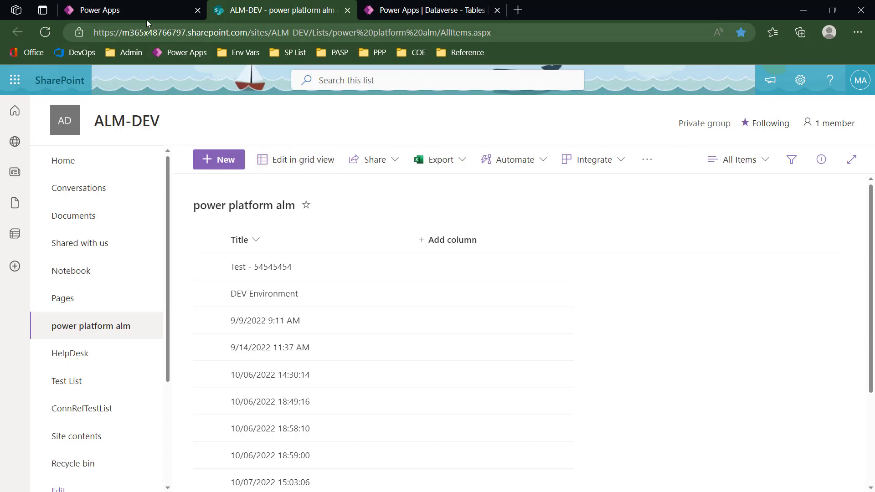
click(140, 8)
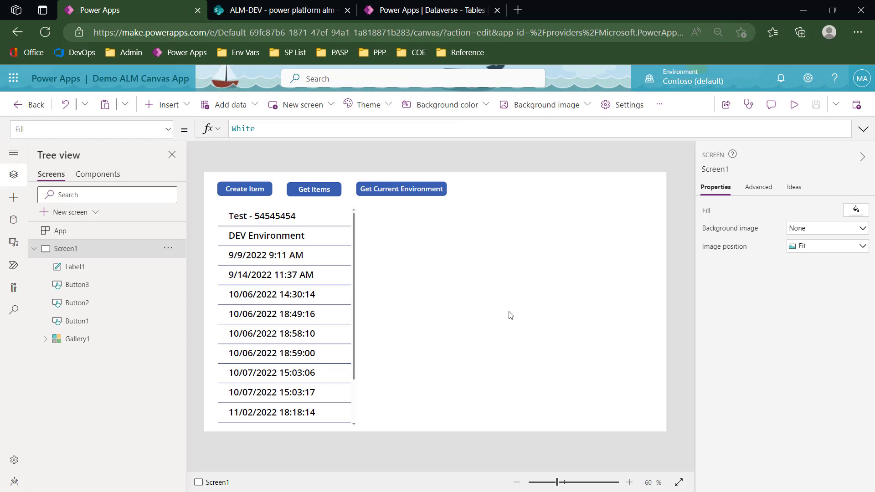
Step: Inspect the gallery's Items formula and the app's data source, and compare them with the power platform alm list in SharePoint
click(325, 241)
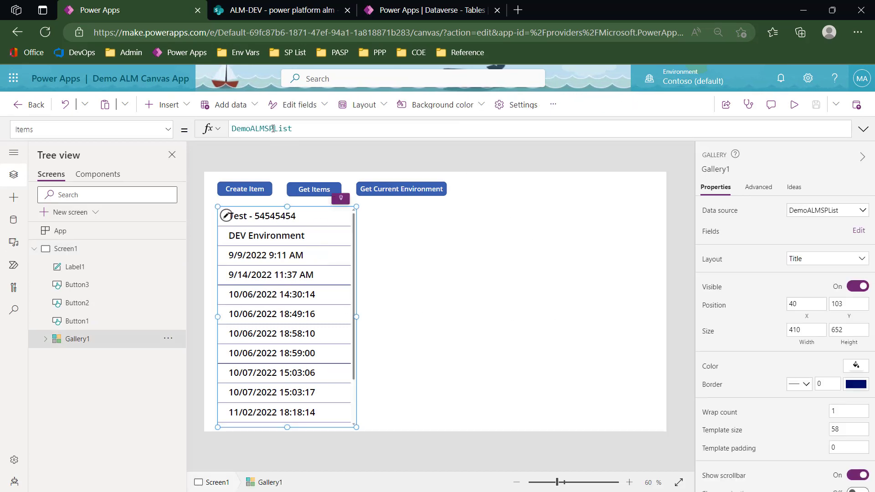
click(19, 222)
mouse_move(93, 216)
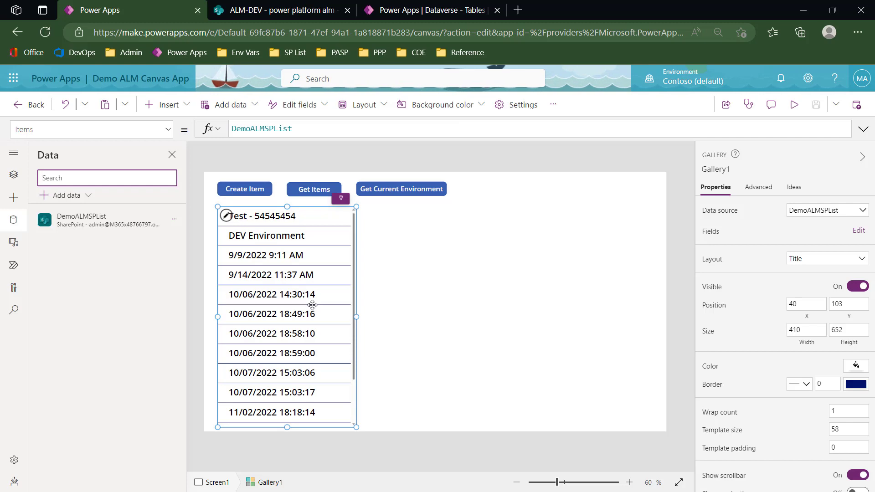
click(264, 9)
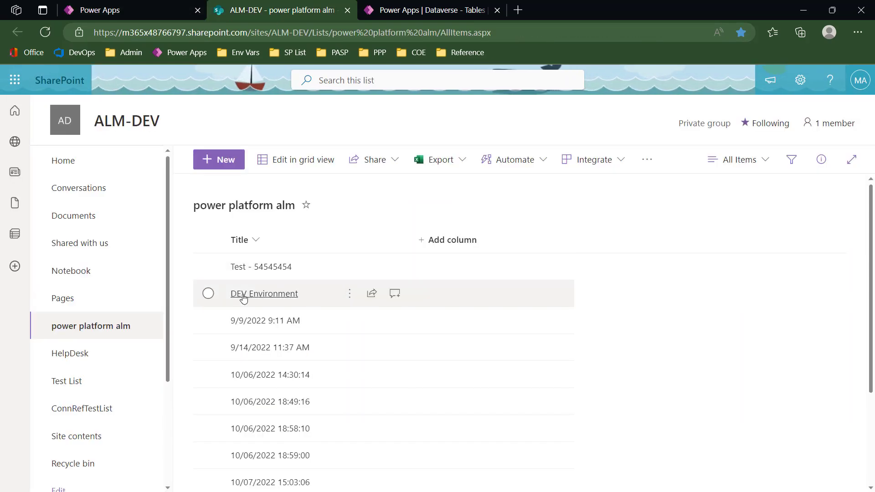
click(163, 9)
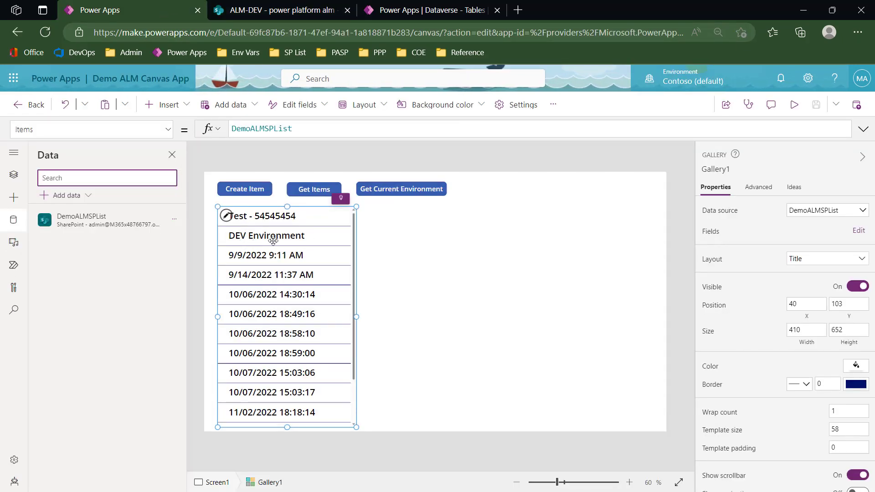
Step: Preview the app, create an item and get the items again, checking the end of the gallery for the new entry
click(795, 105)
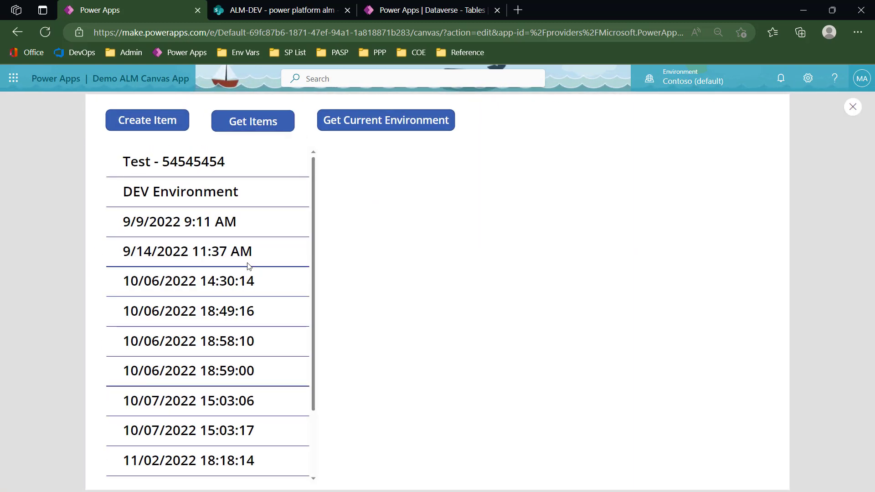
click(181, 126)
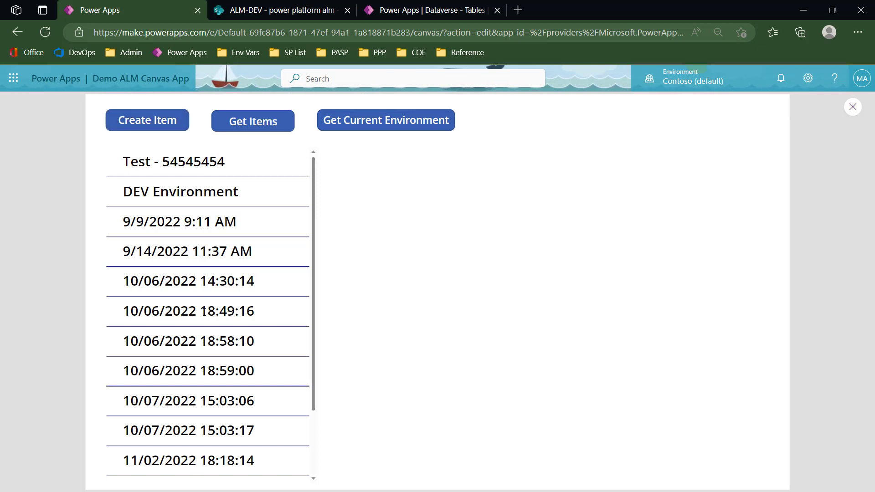
scroll(206, 313, down, 3)
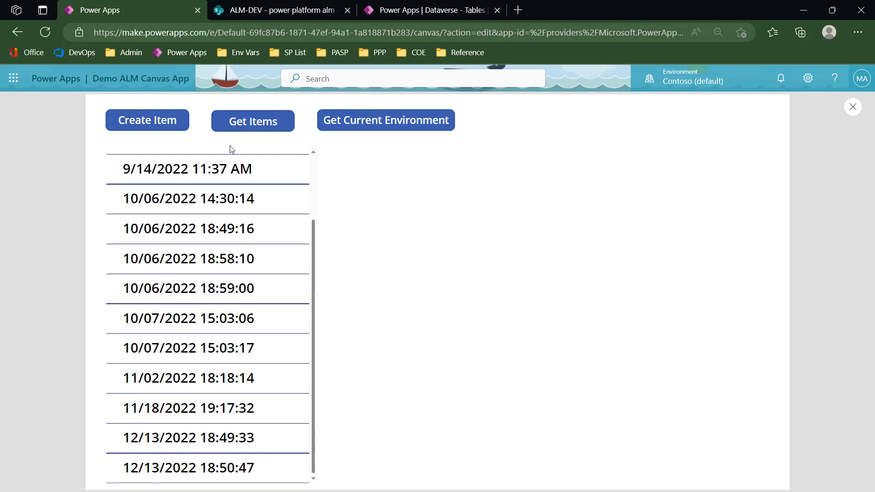
click(285, 121)
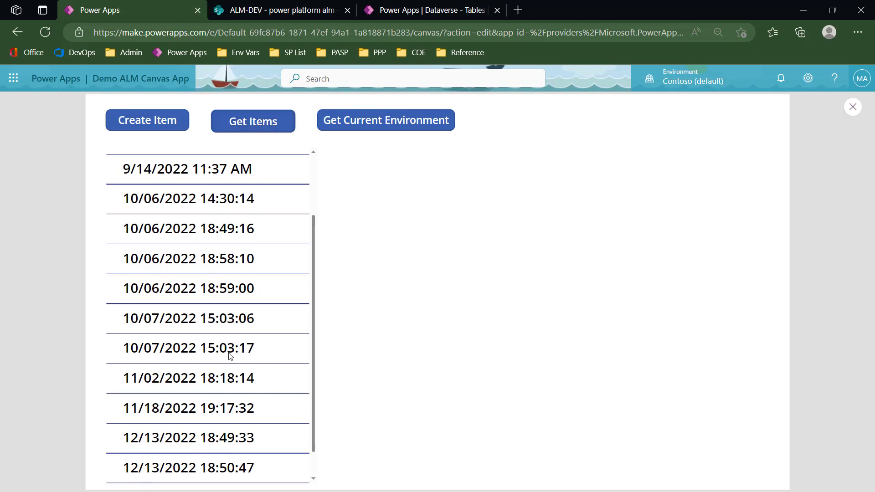
scroll(242, 340, down, 1)
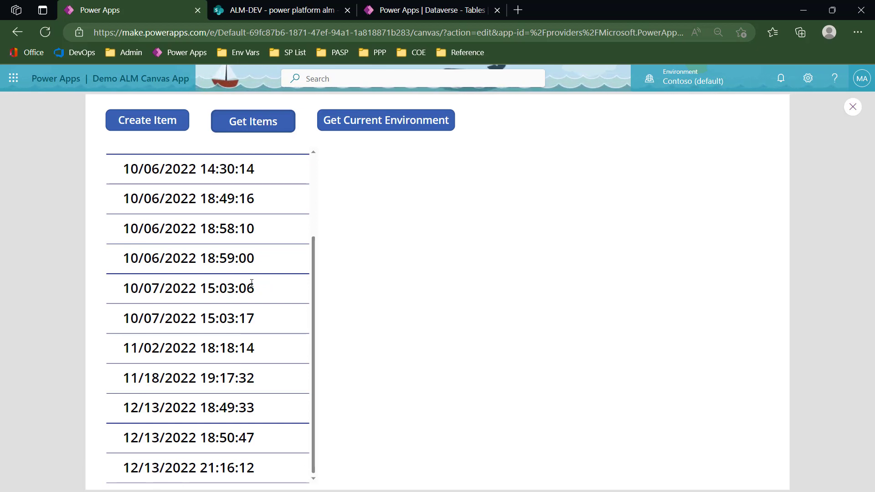
scroll(251, 283, up, 3)
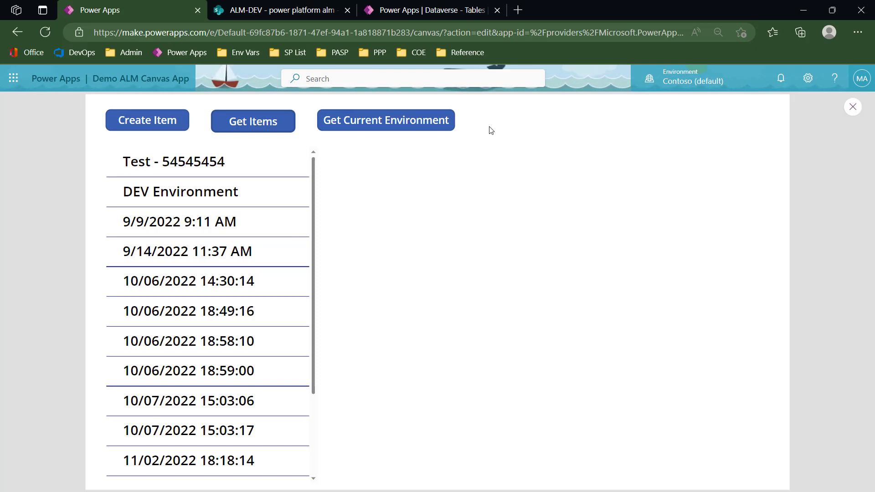
Step: Run Get Current Environment in the preview, compare the returned name with the selected environment, and exit the preview
click(428, 125)
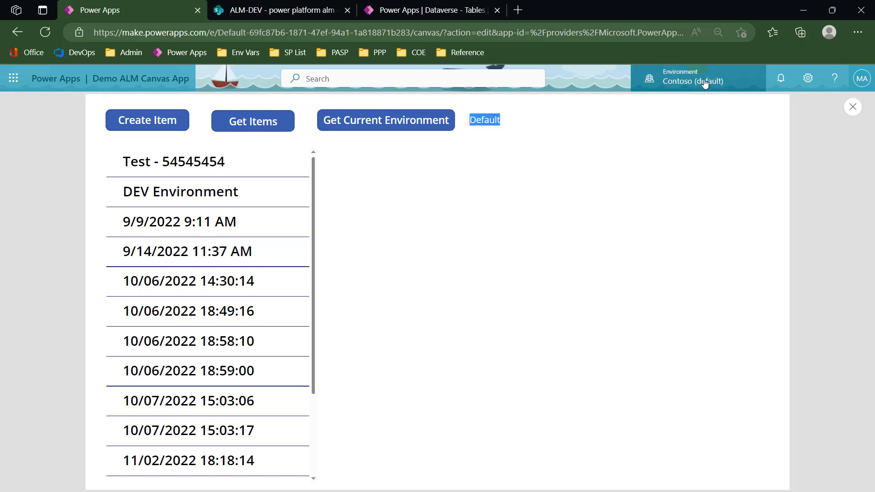
click(486, 121)
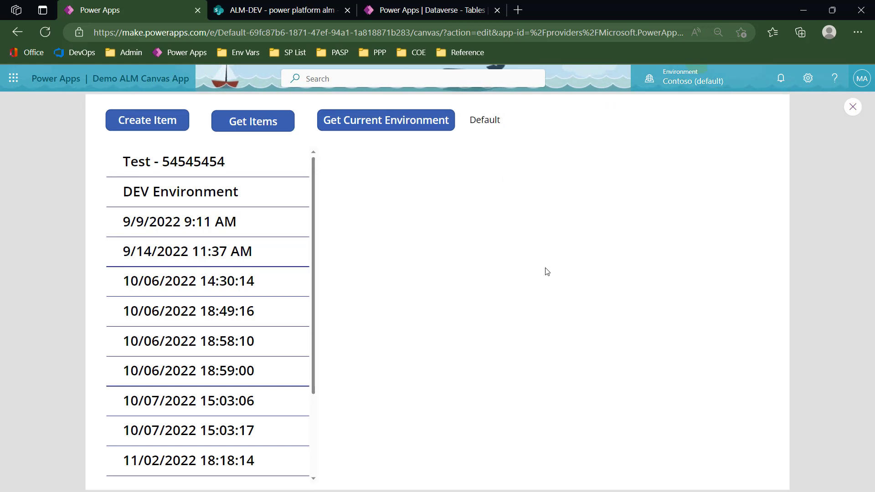
click(853, 109)
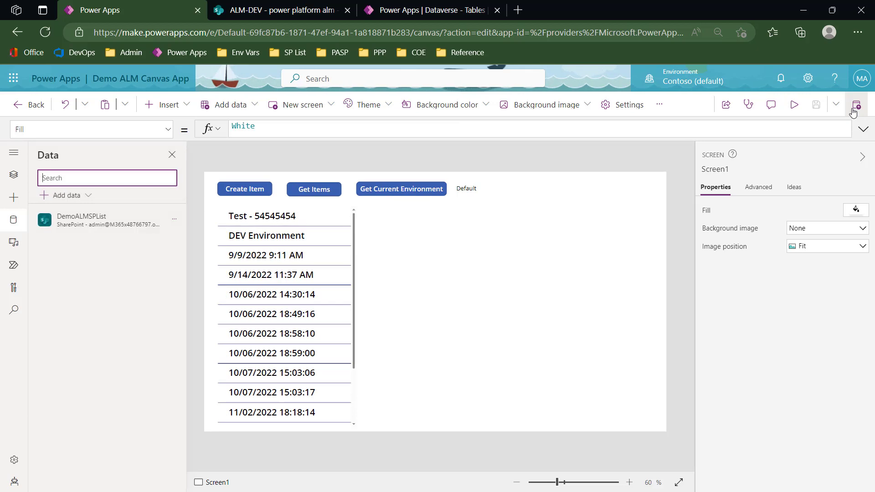
Step: Examine the OnSelect formulas of the Create Item and Get Items buttons and the connection details of the DemoALMSPList data source
click(264, 196)
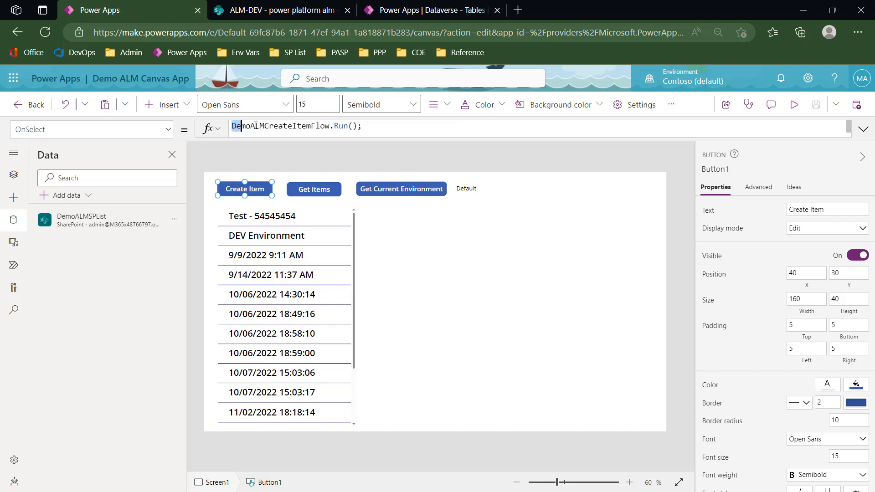
drag(322, 126, 331, 125)
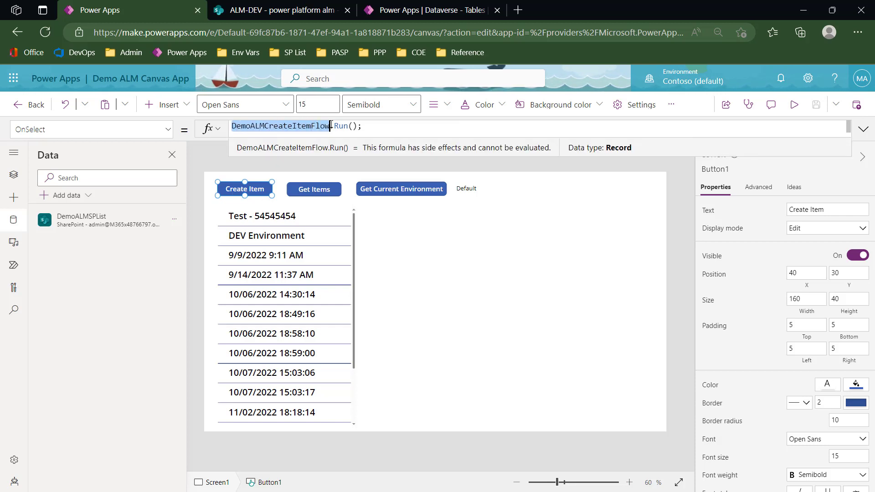
click(363, 126)
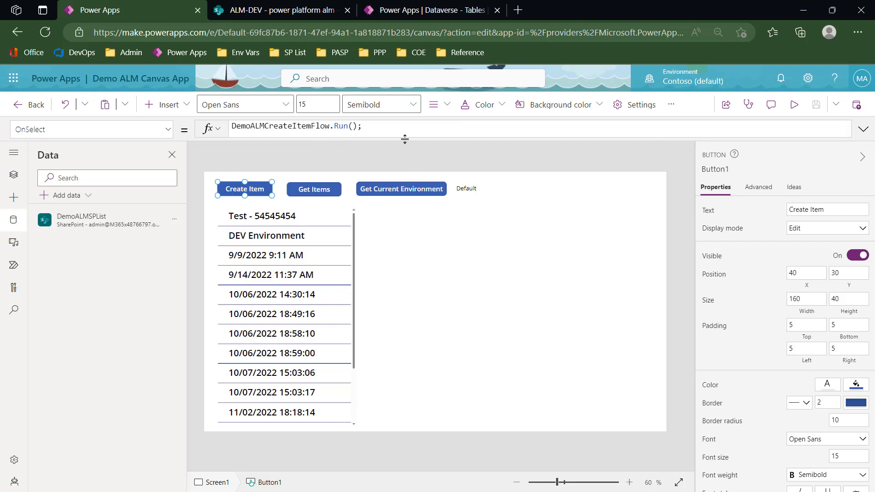
click(322, 189)
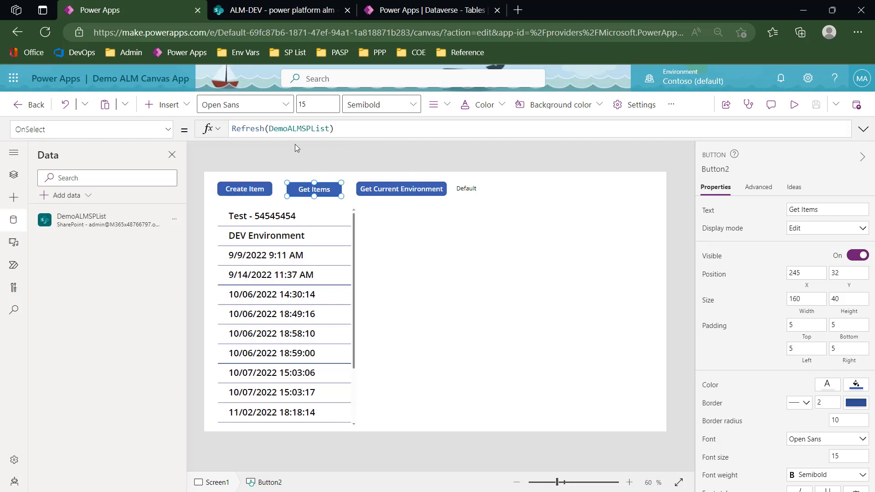
mouse_move(105, 219)
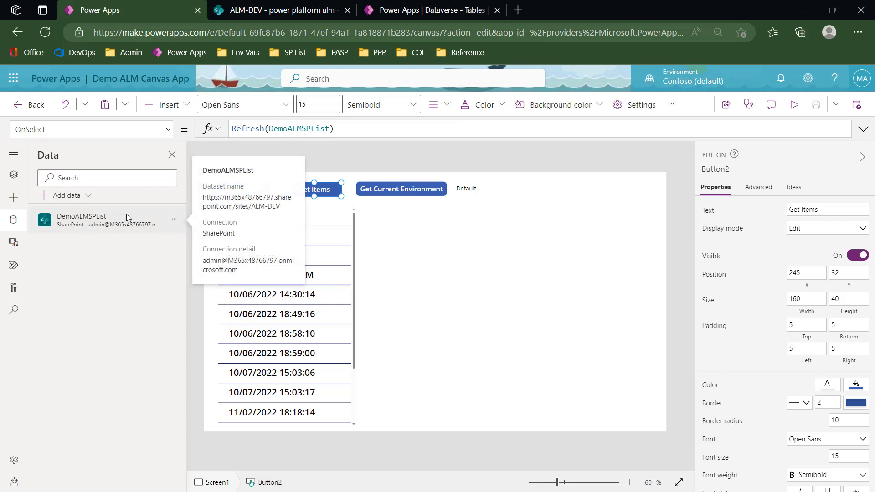
Step: Examine the full OnSelect formula of the Get Current Environment button, including the gblCurrentEnvironment variable and the ReturnCurrentEnvironment flow call
click(390, 194)
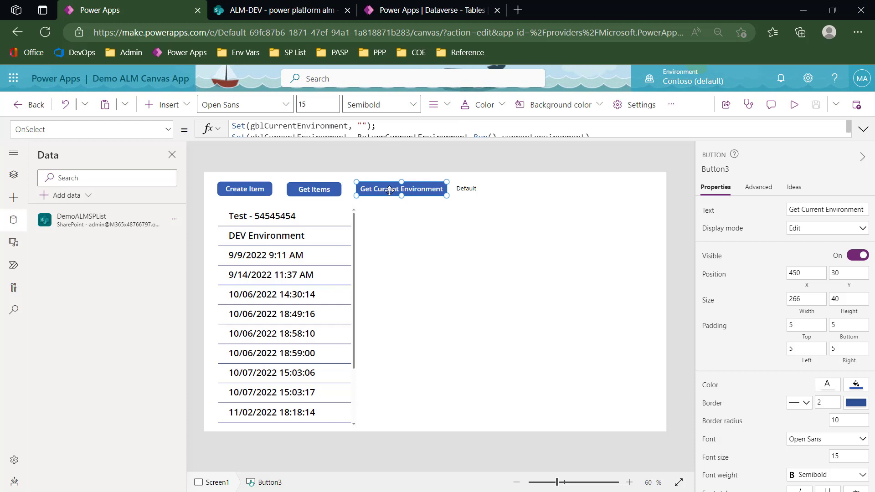
click(371, 138)
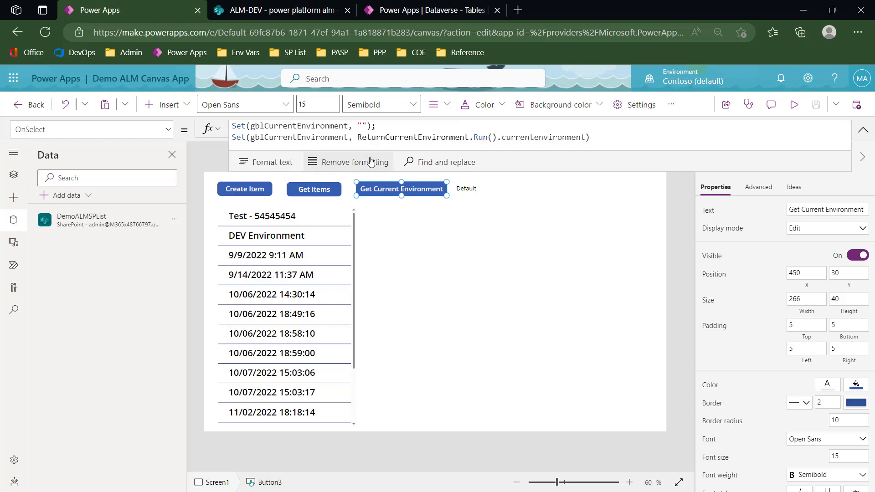
double_click(267, 126)
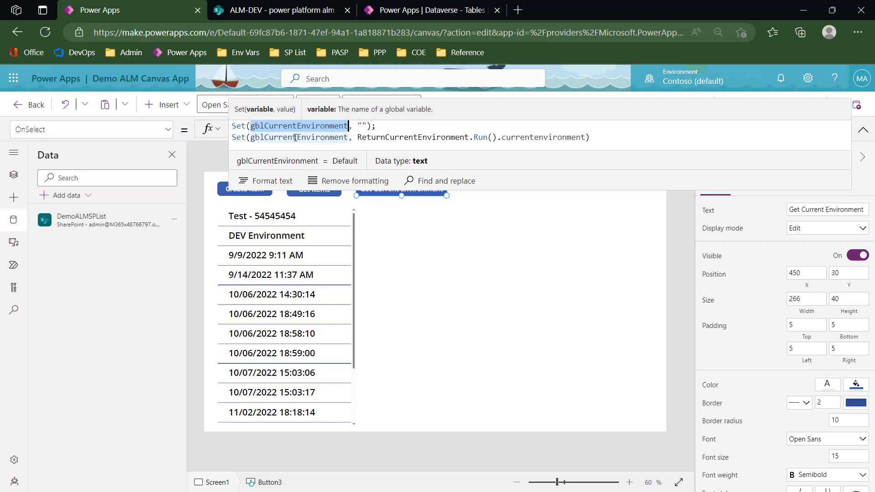
drag(358, 137, 584, 137)
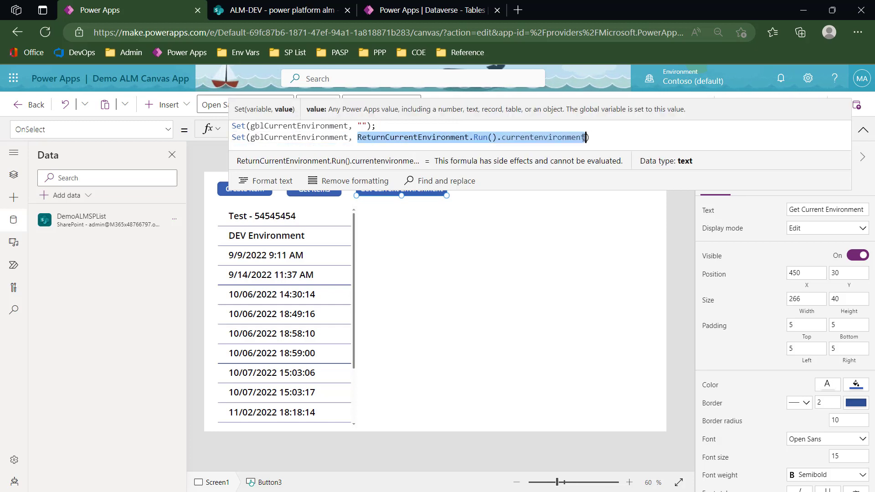
click(508, 124)
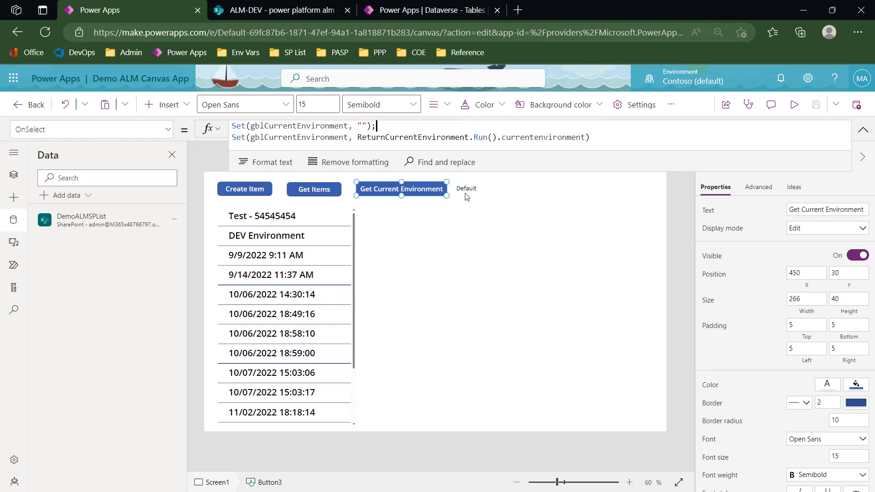
Step: Trace the gblCurrentEnvironment variable from the Get Current Environment formula to the neighbouring label's Text property, and leave the app editor
double_click(278, 137)
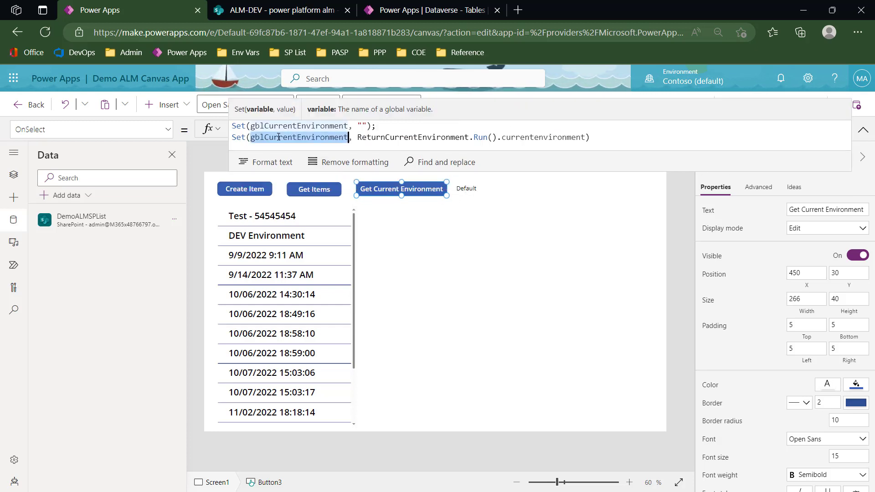
click(482, 224)
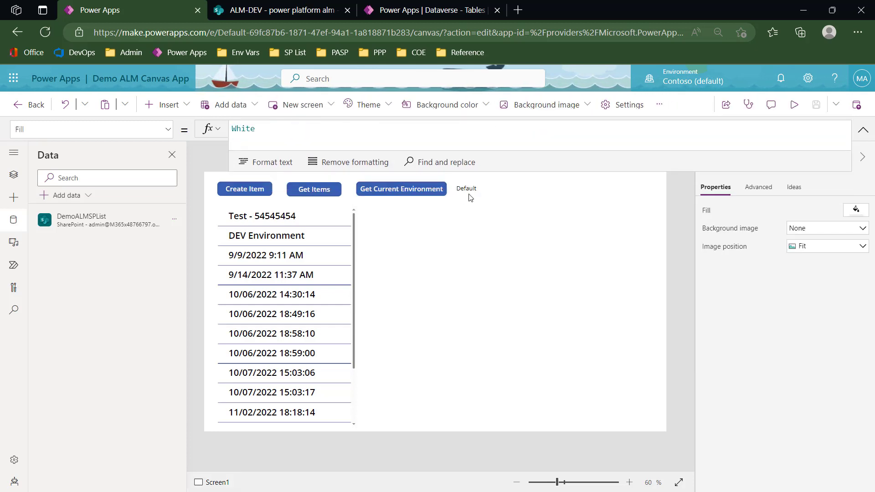
click(470, 193)
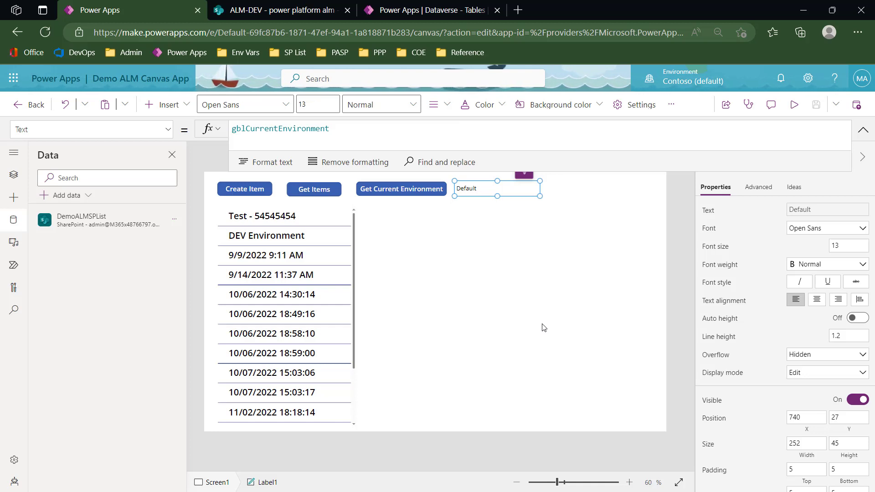
click(18, 105)
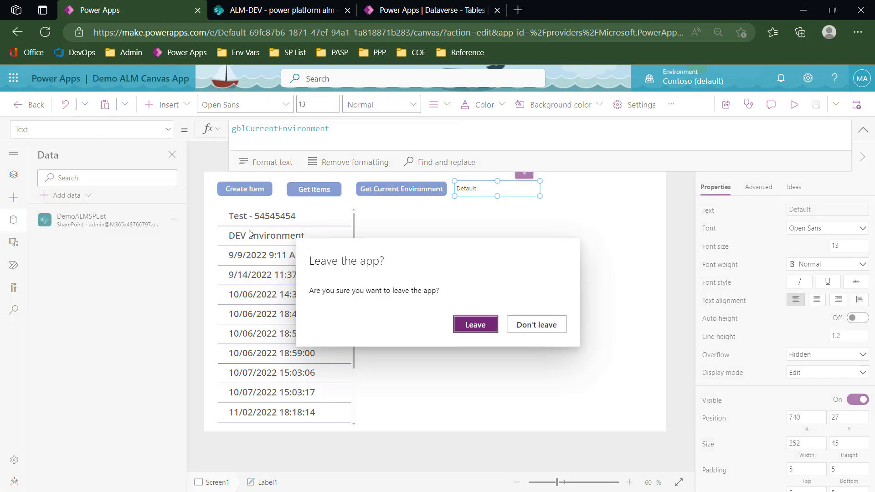
click(483, 322)
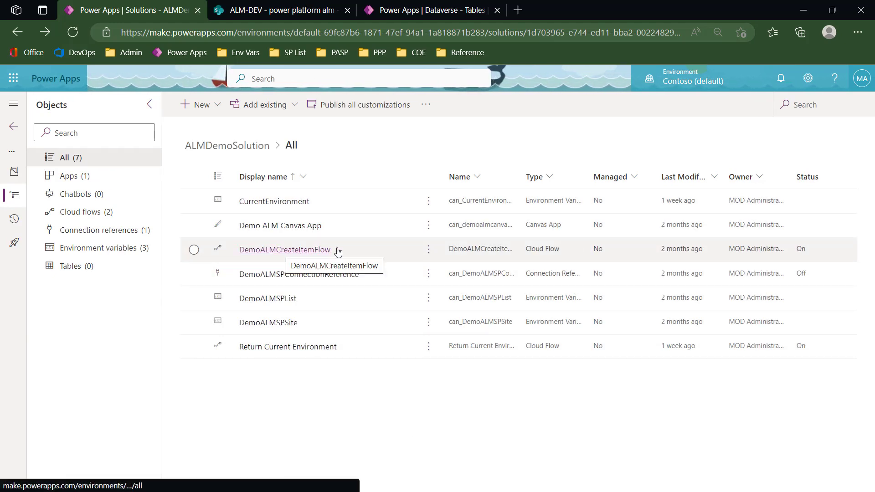
Step: Open DemoALMCreateItemFlow for editing and examine the Create item action's fields and its connection reference
click(429, 249)
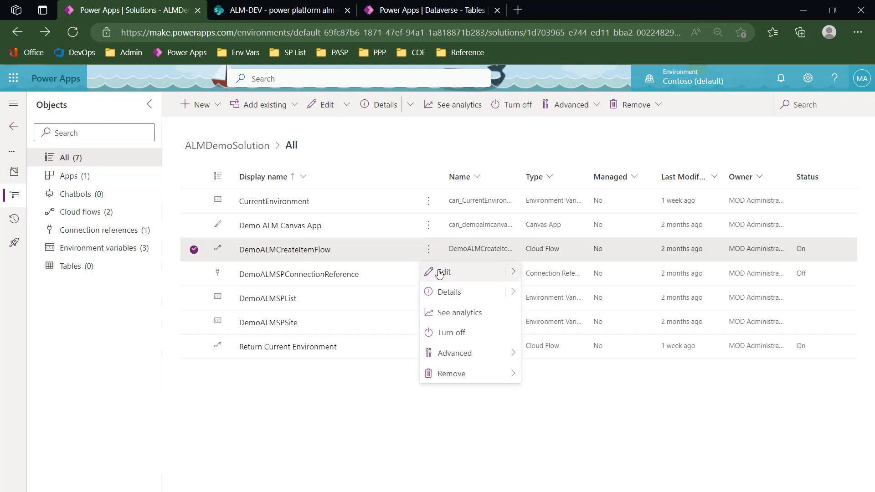
click(441, 273)
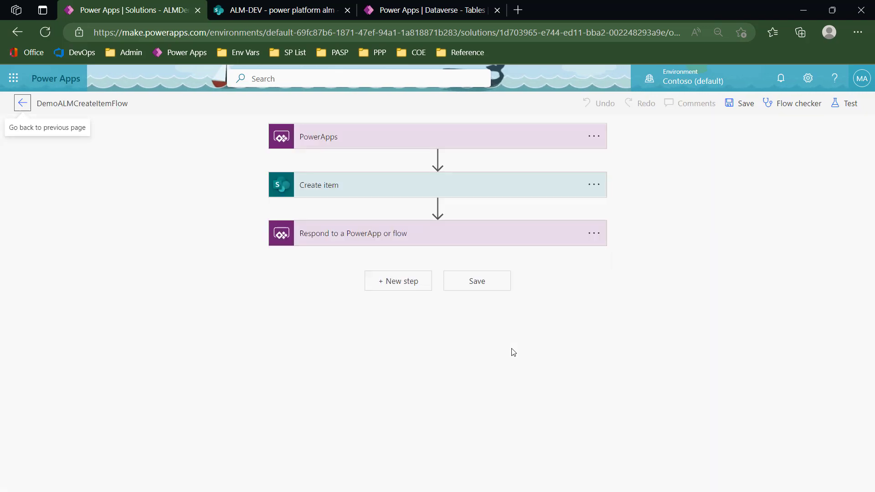
click(548, 181)
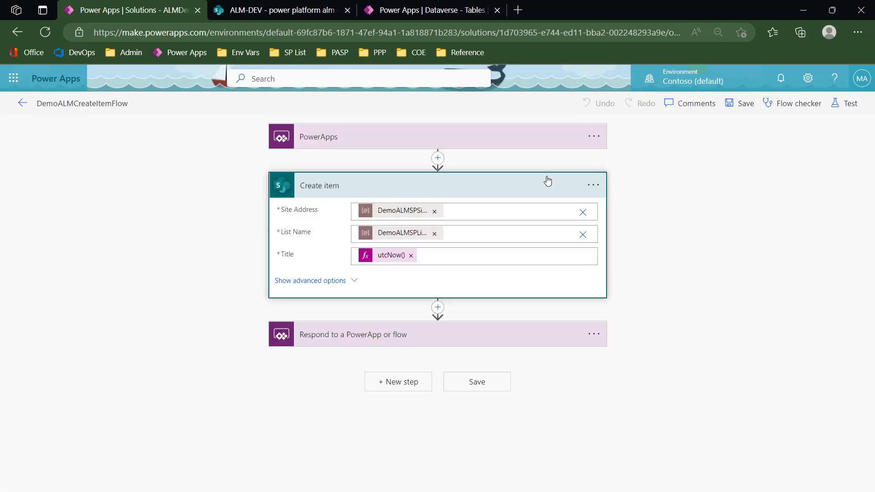
click(593, 184)
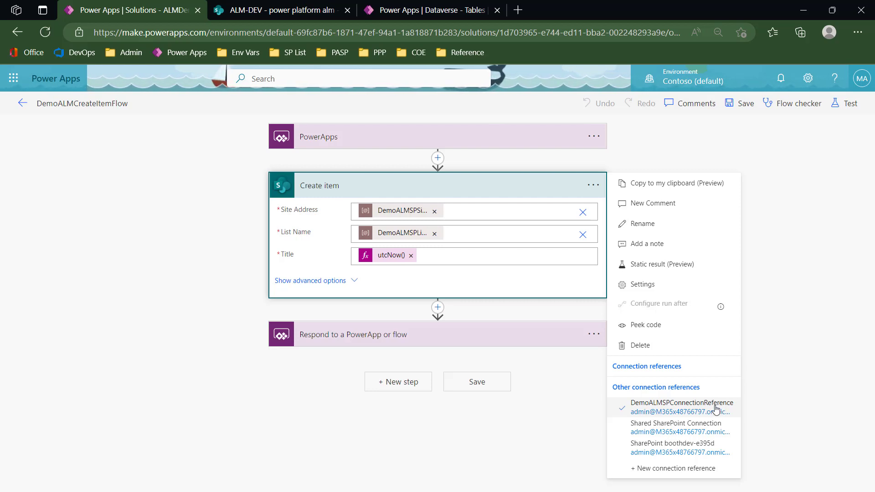
Step: Examine the Site Address and List Name environment variables, the Title expression and the flow's response output, and return to the solution
click(453, 213)
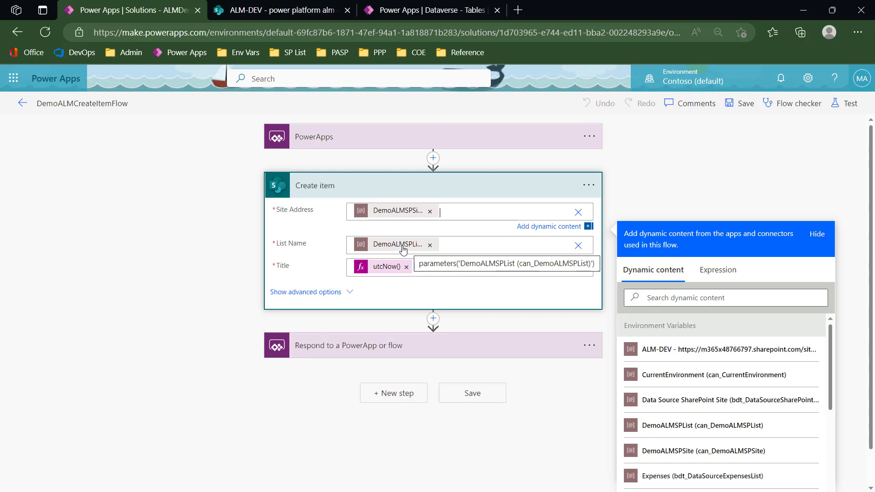
click(392, 271)
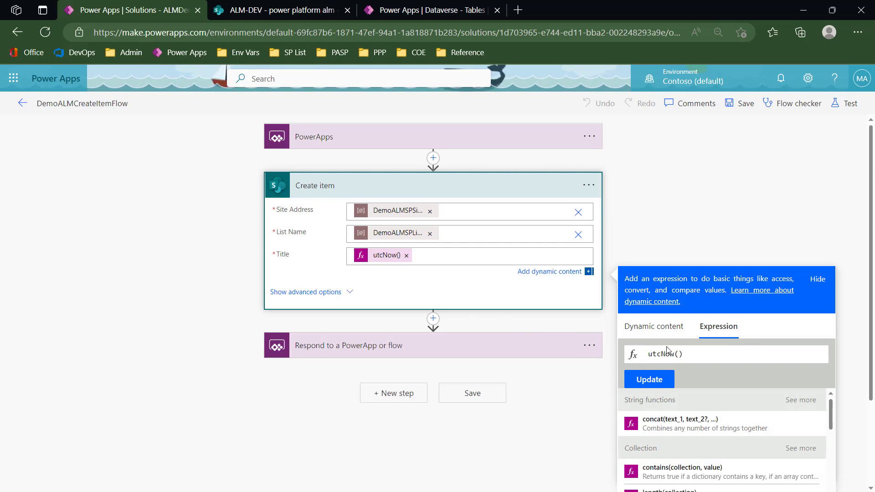
click(444, 352)
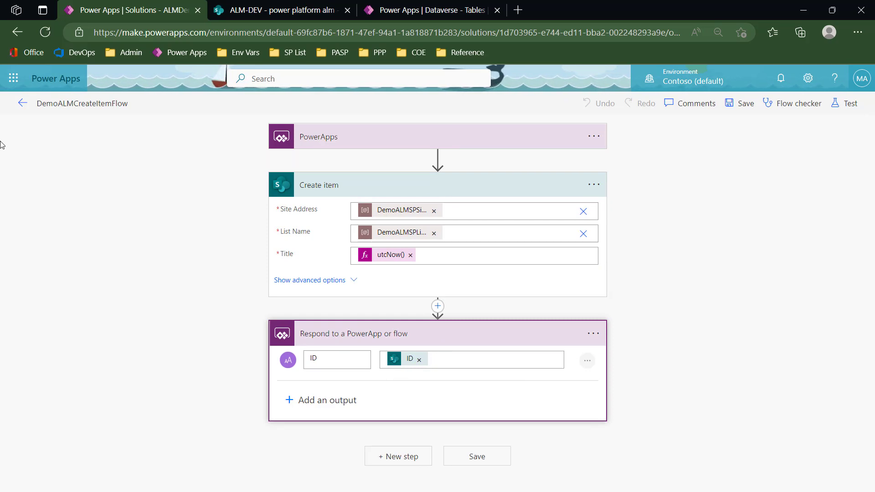
click(20, 109)
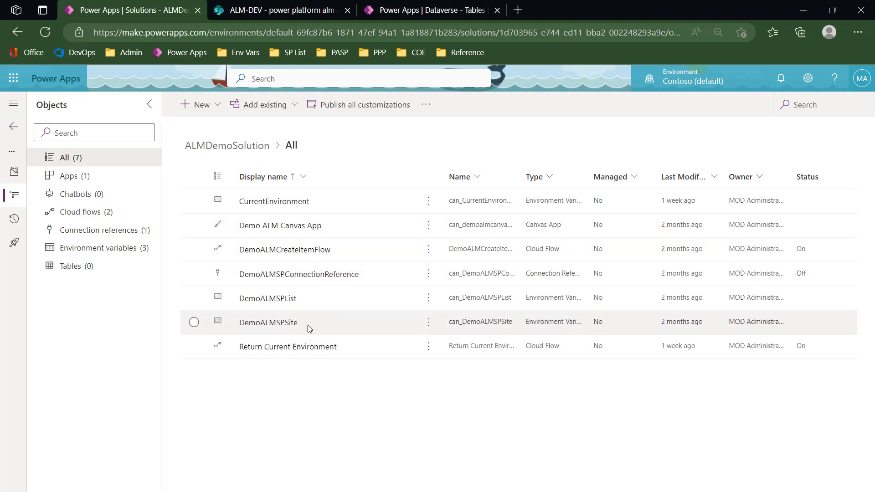
Step: Open the Return Current Environment flow for editing, examine its CurrentEnvironment output and the environment variable behind it, and return to the solution
click(313, 349)
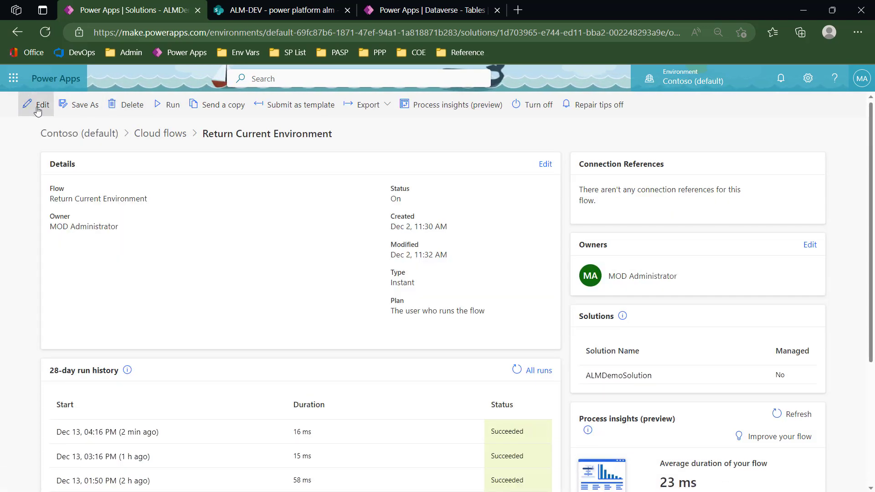
click(33, 104)
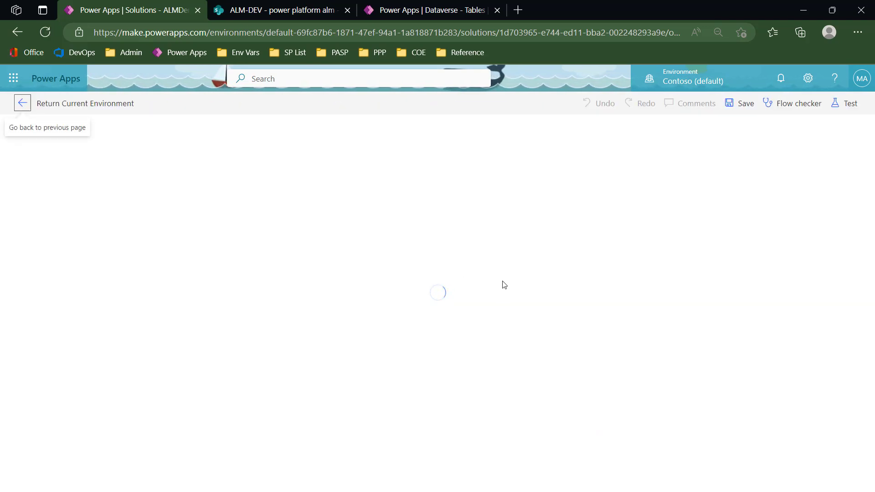
click(461, 189)
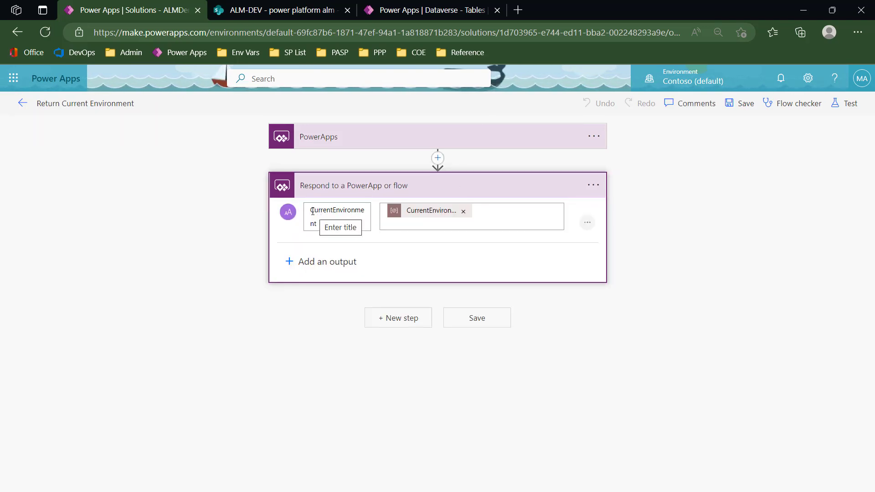
drag(311, 210, 323, 224)
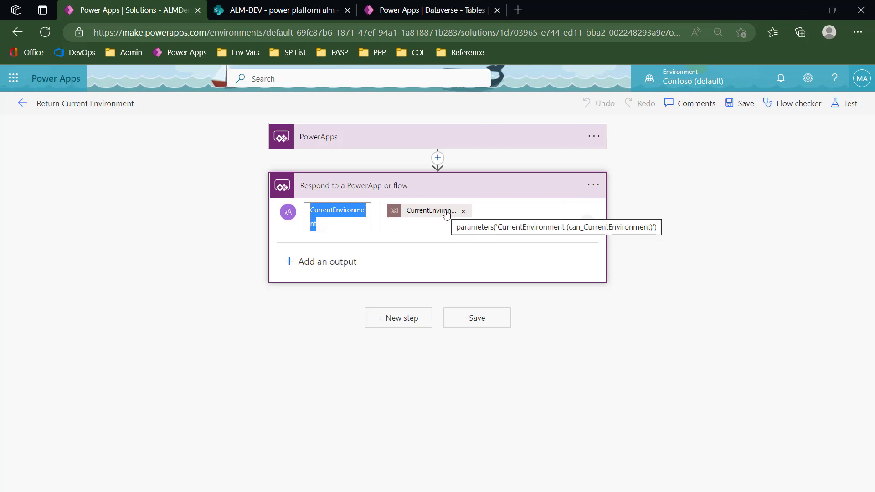
click(480, 214)
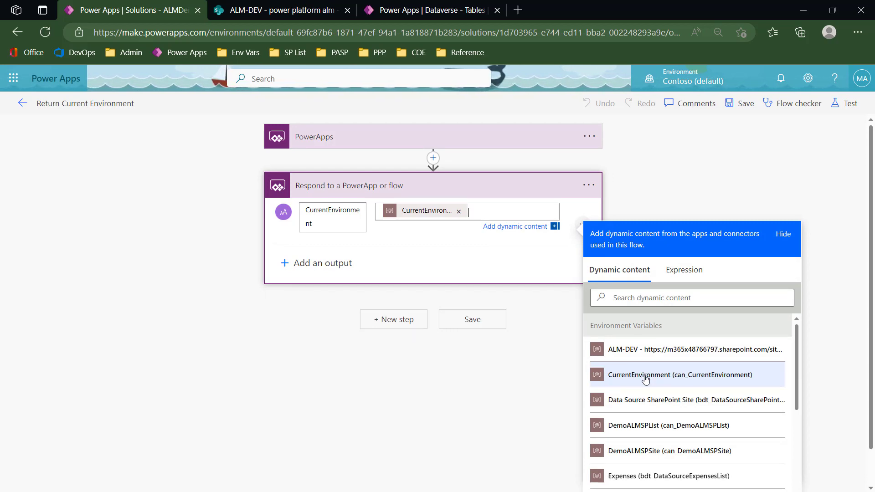
click(177, 157)
click(22, 104)
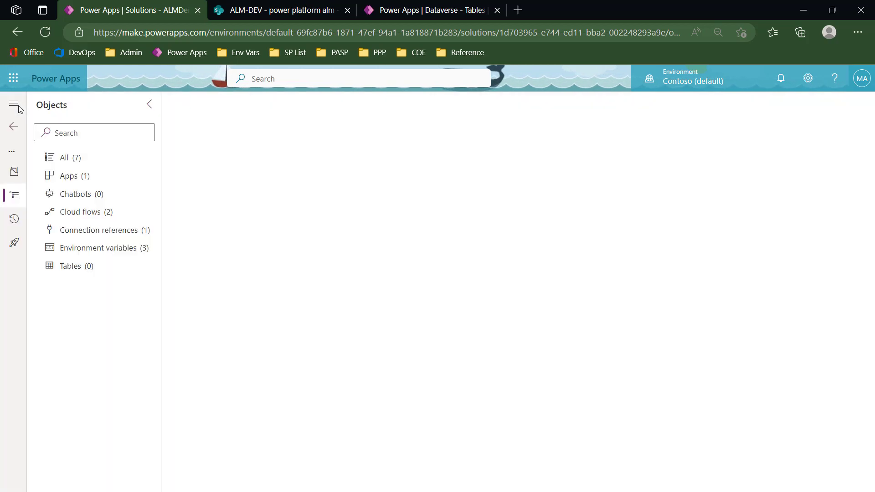
Step: List only the solution's environment variables and widen the Name column to read their full schema names
click(122, 255)
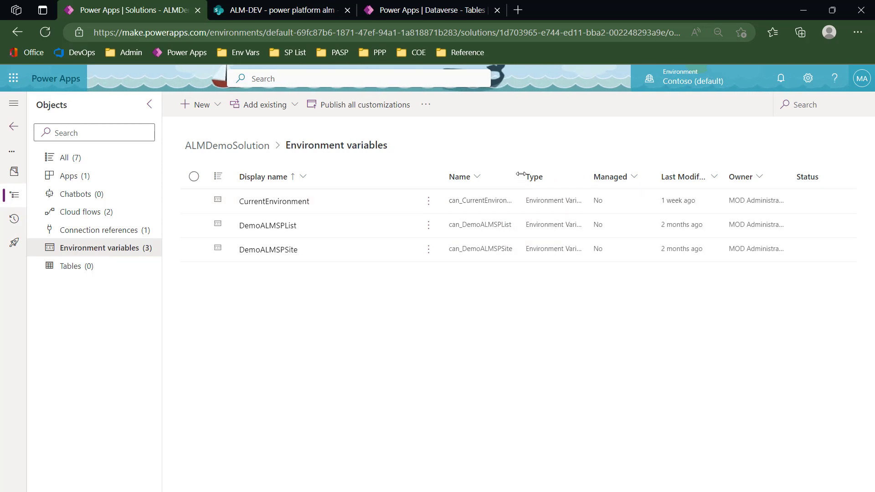
drag(520, 176, 564, 173)
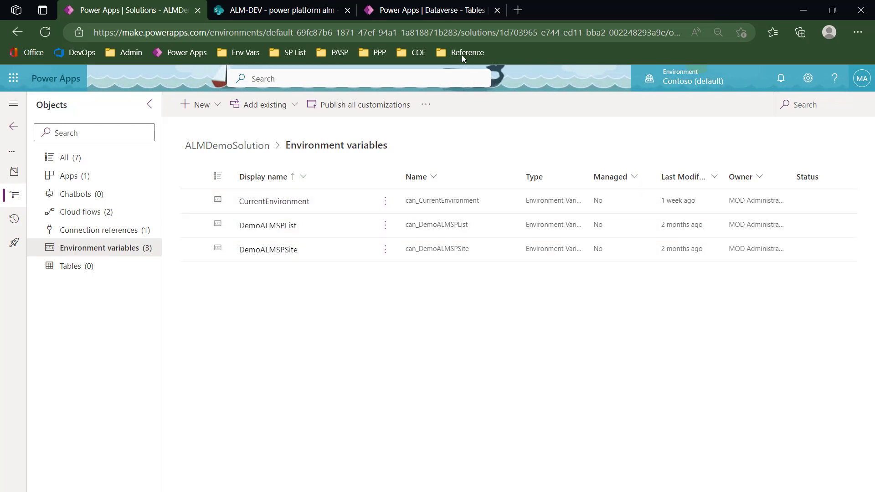
Step: Switch to the Dataverse tables page, list all tables, and open the Environment Variable Value table
click(443, 14)
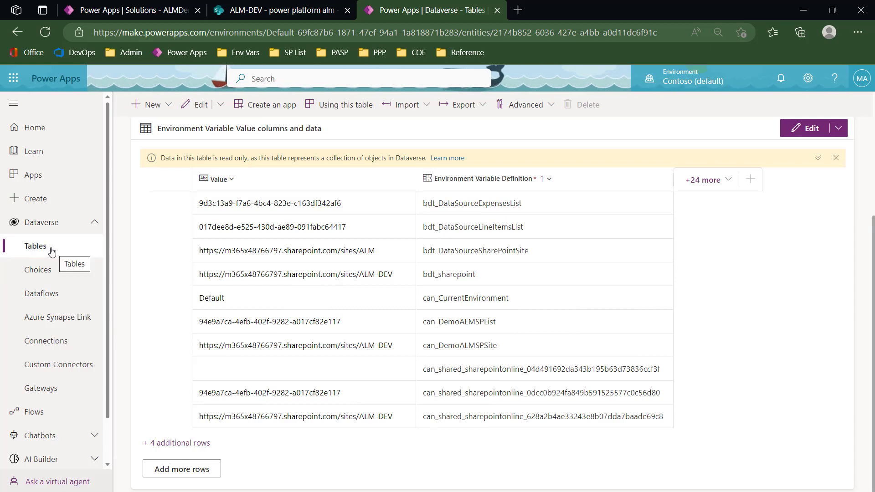
scroll(313, 238, up, 4)
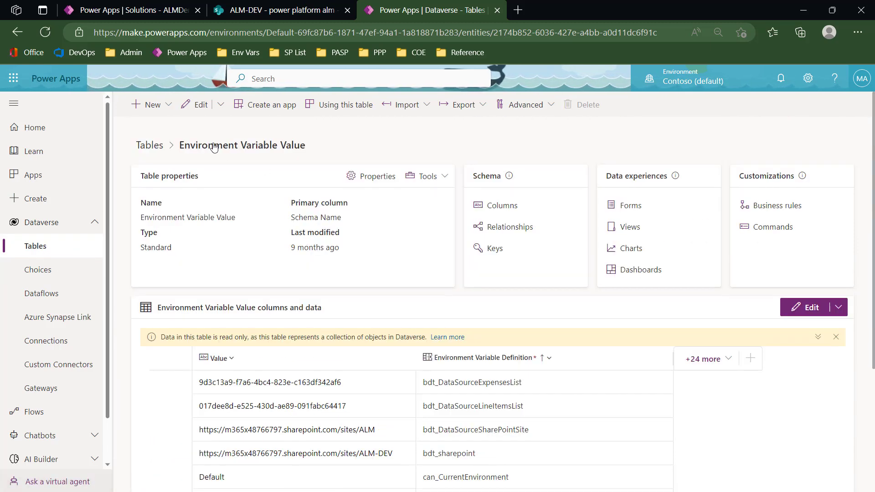
click(150, 145)
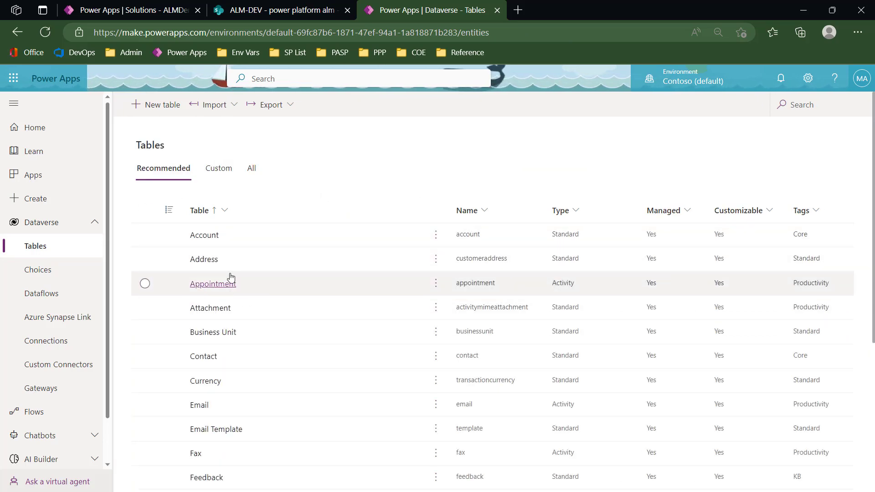
click(253, 169)
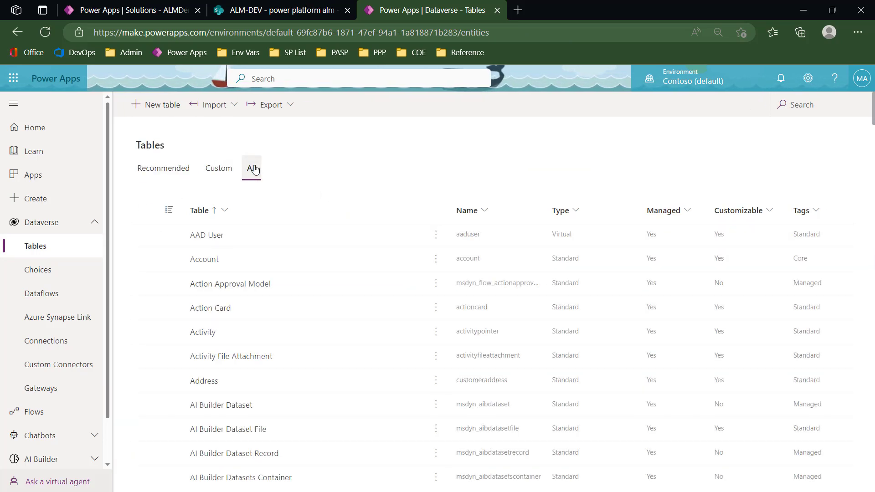
scroll(384, 347, down, 20)
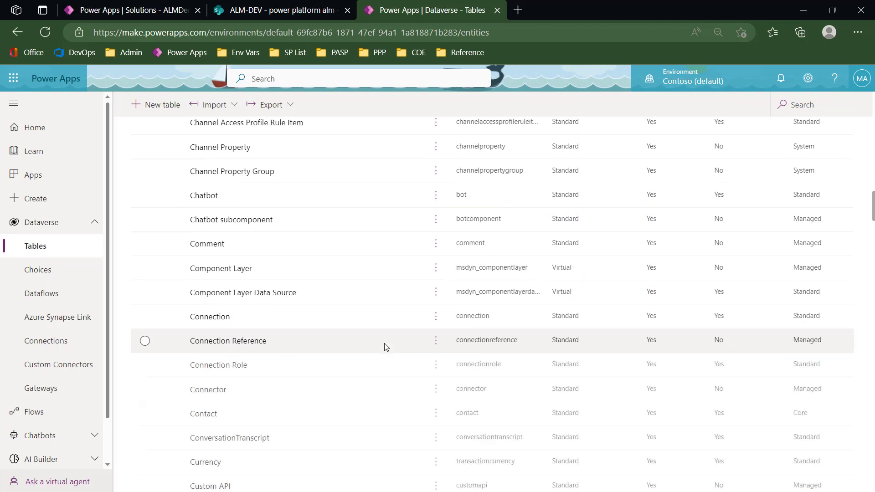
scroll(384, 346, down, 10)
scroll(385, 347, down, 8)
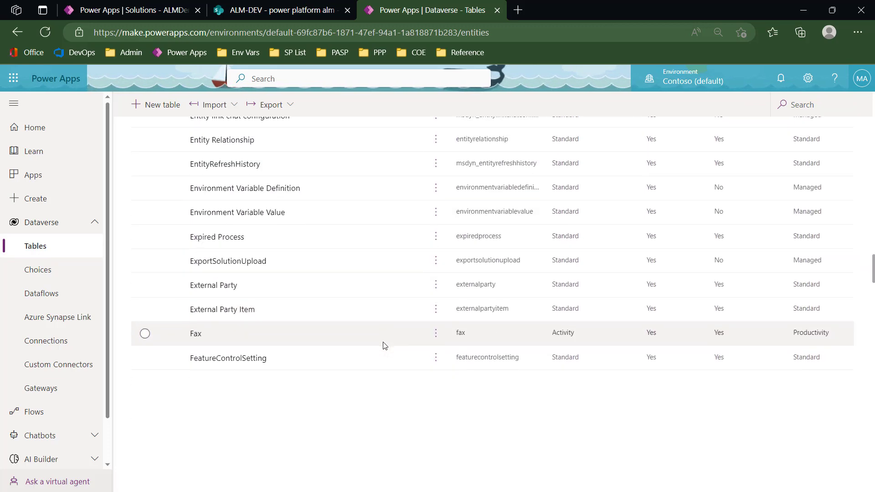
scroll(382, 343, up, 3)
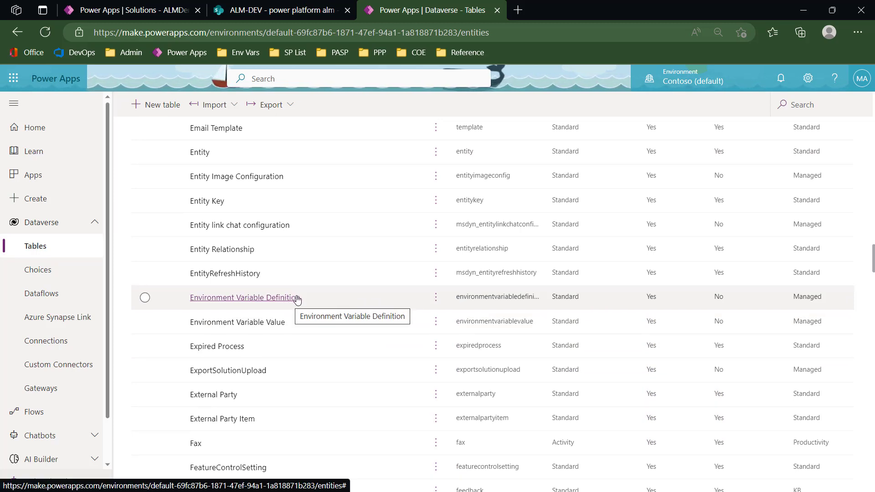
click(276, 324)
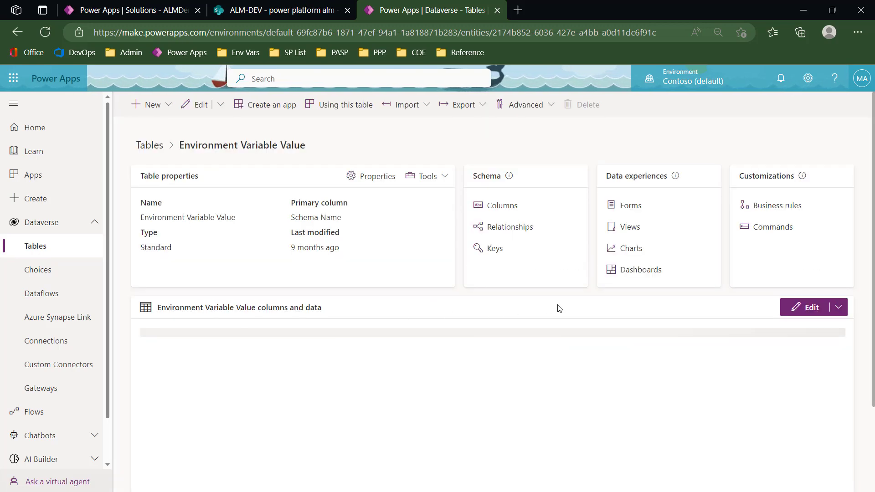
Step: Sort the Environment Variable Value data by Environment Variable Definition from A to Z and review the stored values
scroll(557, 305, down, 2)
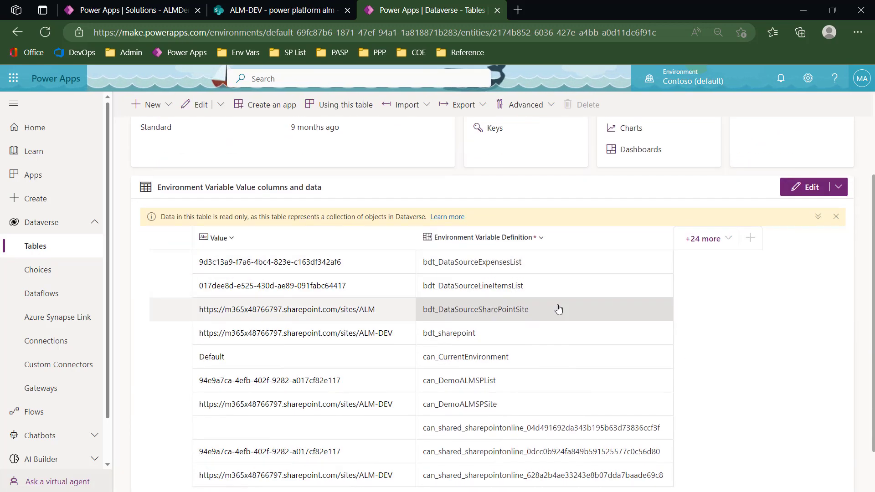
scroll(570, 314, up, 3)
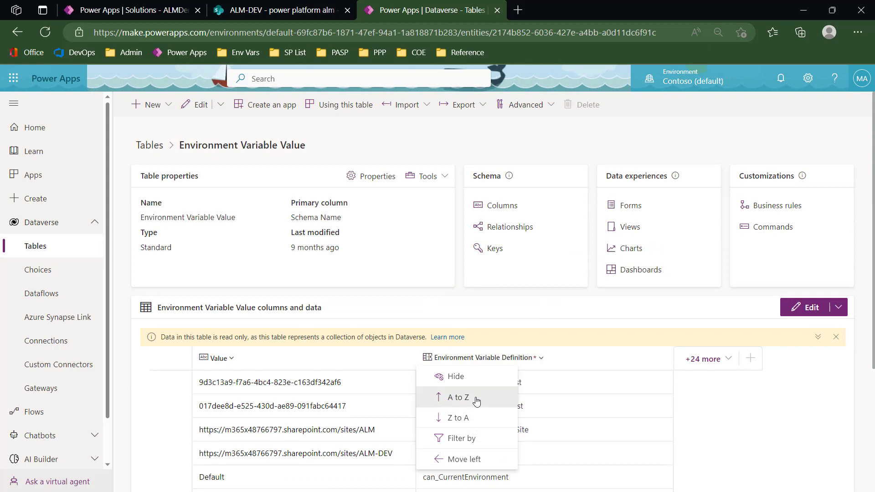
click(458, 398)
scroll(653, 318, down, 3)
scroll(644, 316, up, 2)
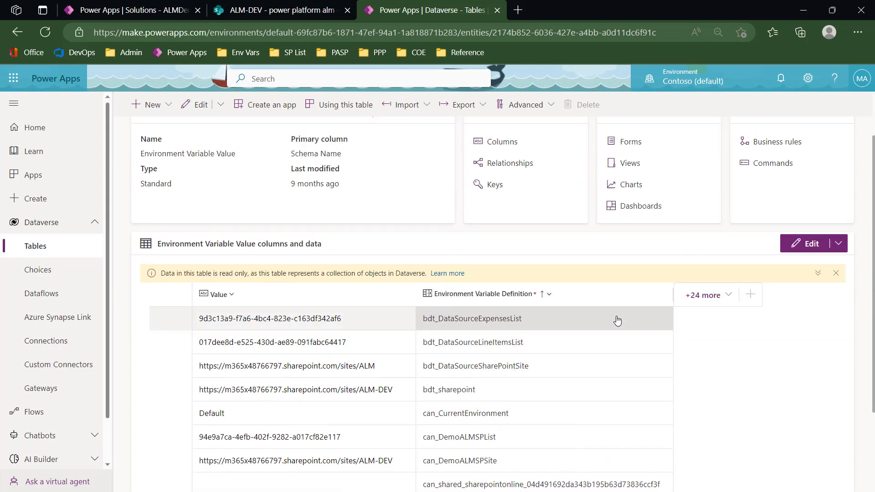
scroll(504, 373, down, 2)
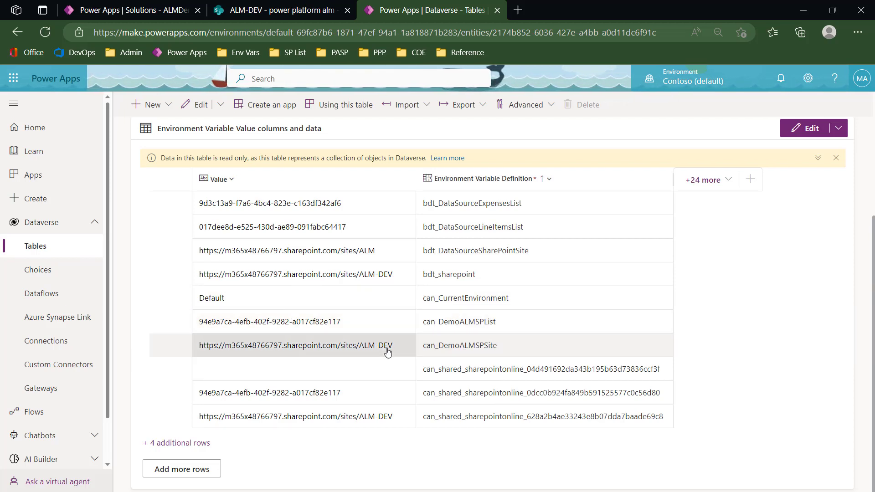
Step: Switch to the ALM-DEV SharePoint list and highlight the site portion of its address, through ALM-DEV, to compare with the can_DemoALMSPSite value
click(280, 10)
click(284, 39)
click(300, 36)
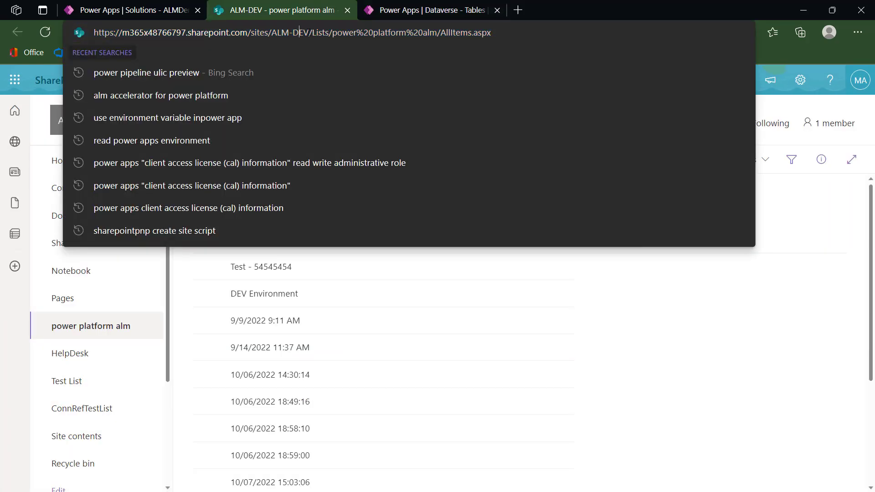
key(shift+Home)
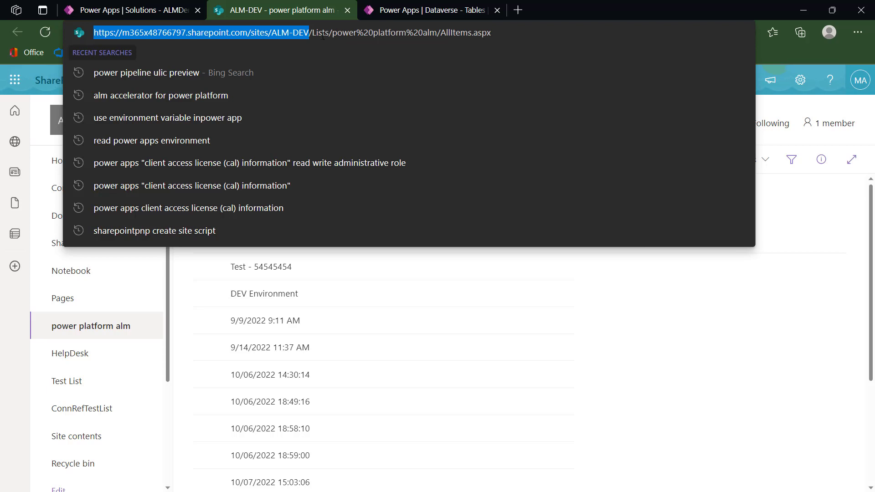
Step: Open the list settings of the power platform alm list and highlight the list ID between %7B and %7D in the page address
drag(332, 32, 438, 33)
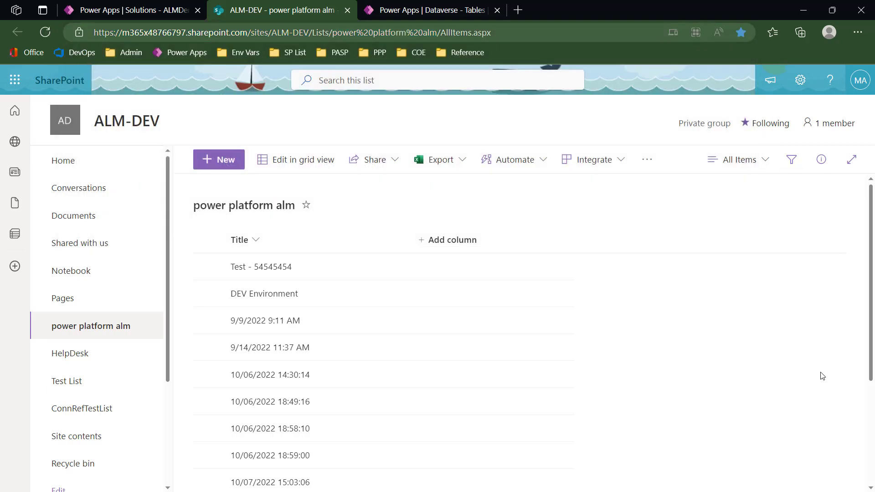
click(809, 91)
click(805, 87)
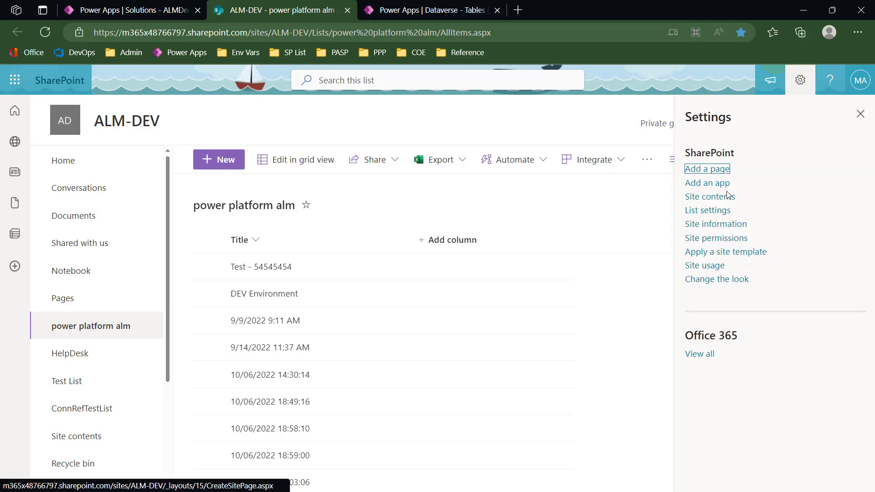
click(712, 211)
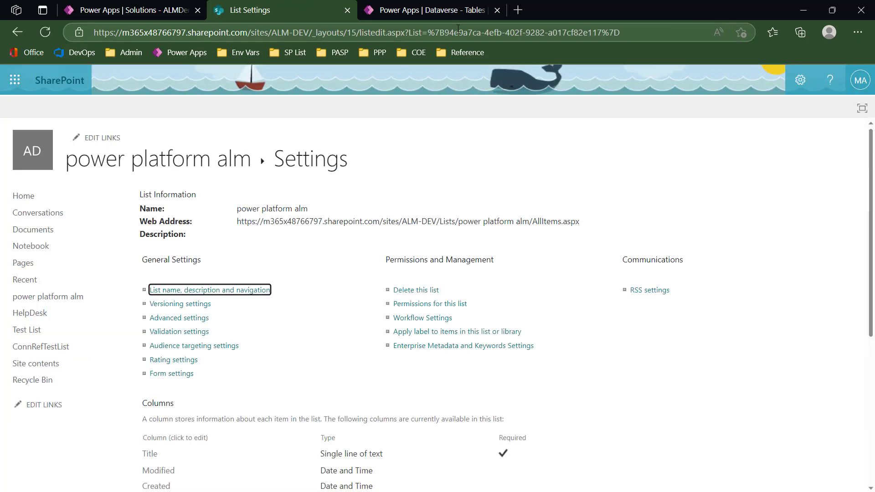
click(432, 33)
drag(428, 32, 602, 32)
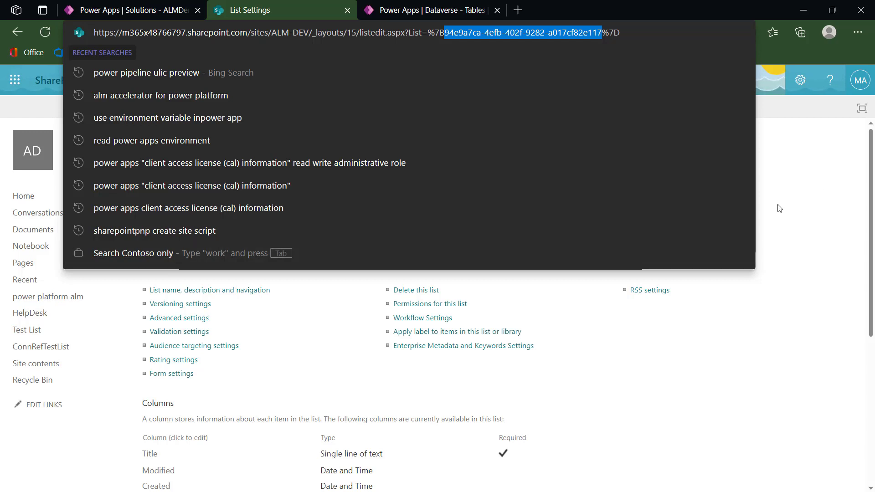
Step: Return to the Dataverse Environment Variable Value table and compare the stored can_DemoALMSPList value with the SharePoint list ID
click(131, 13)
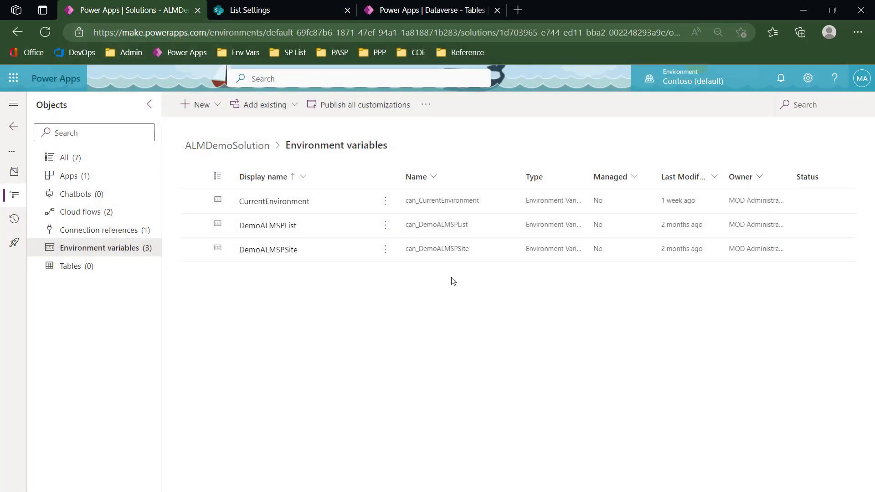
click(416, 6)
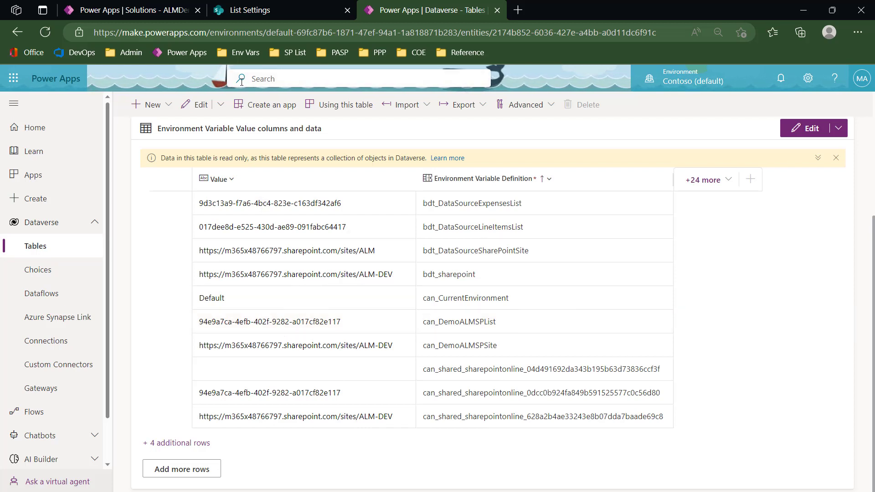
Step: Show all objects of ALMDemoSolution, view the details of DemoALMSPConnectionReference, and close them without changes
click(133, 9)
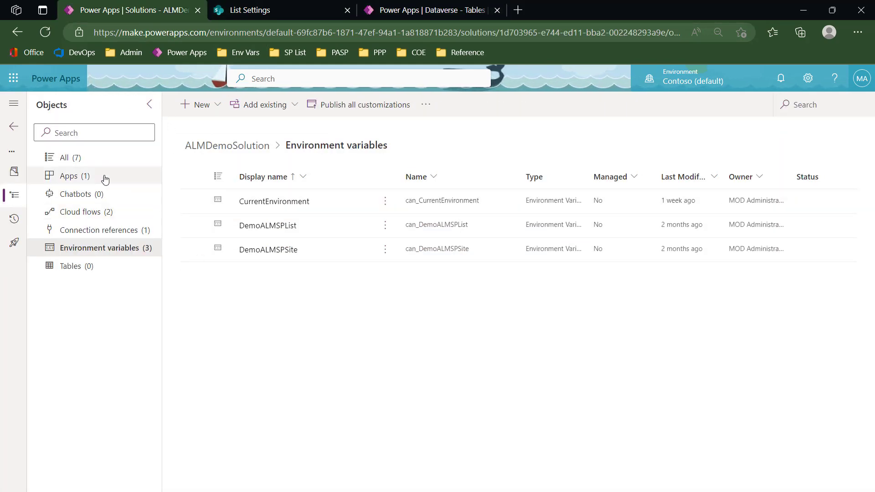
click(70, 160)
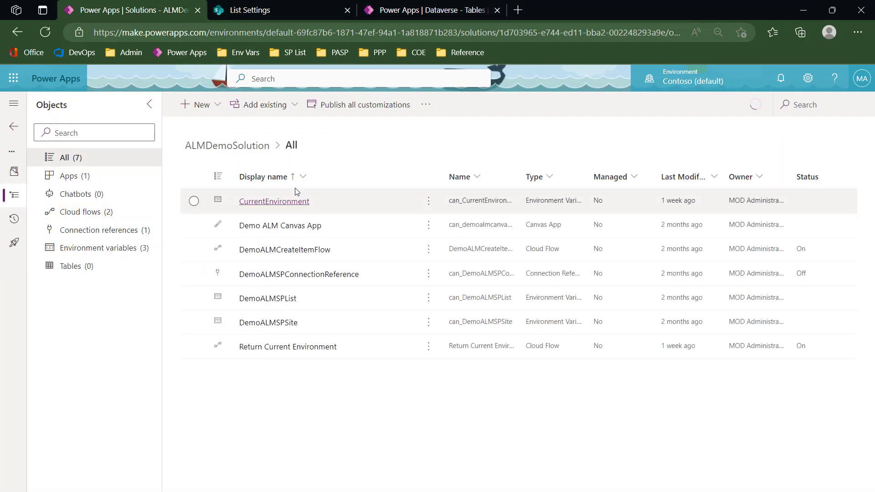
click(301, 279)
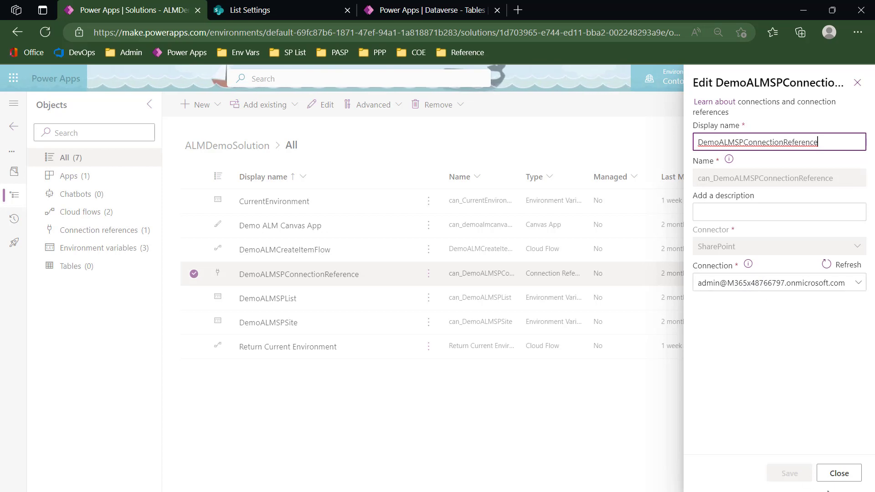
click(840, 473)
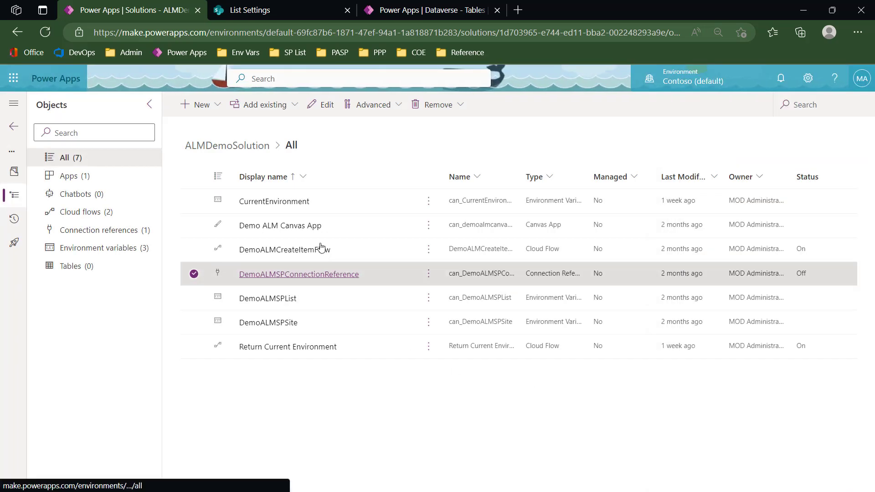